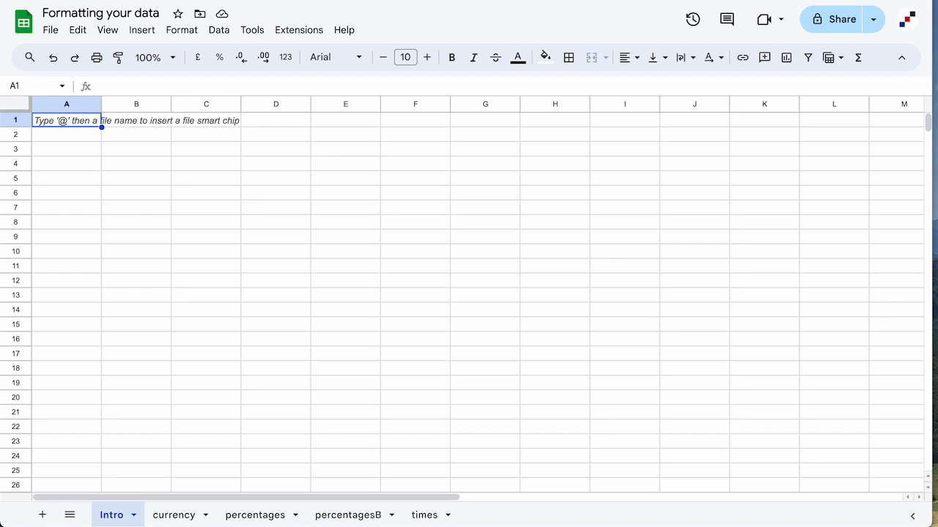
Step: Change the spreadsheet's locale to United States and save the settings with a reload
{"action": "left_click", "coordinate": [51, 31]}
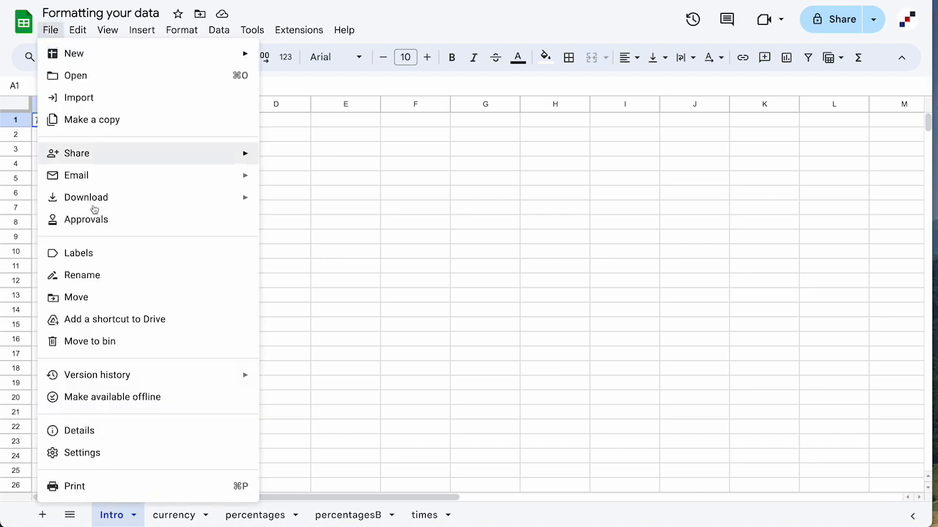
{"action": "left_click", "coordinate": [134, 454]}
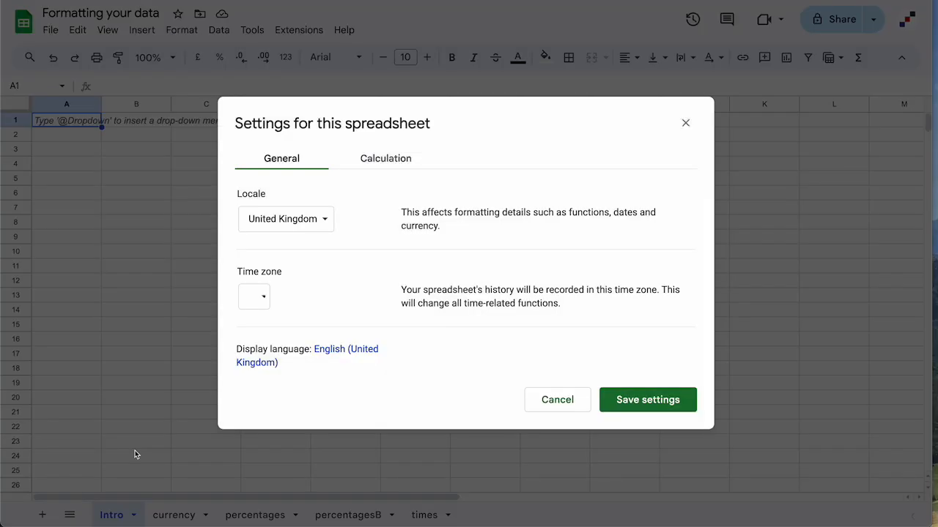
{"action": "left_click", "coordinate": [308, 225]}
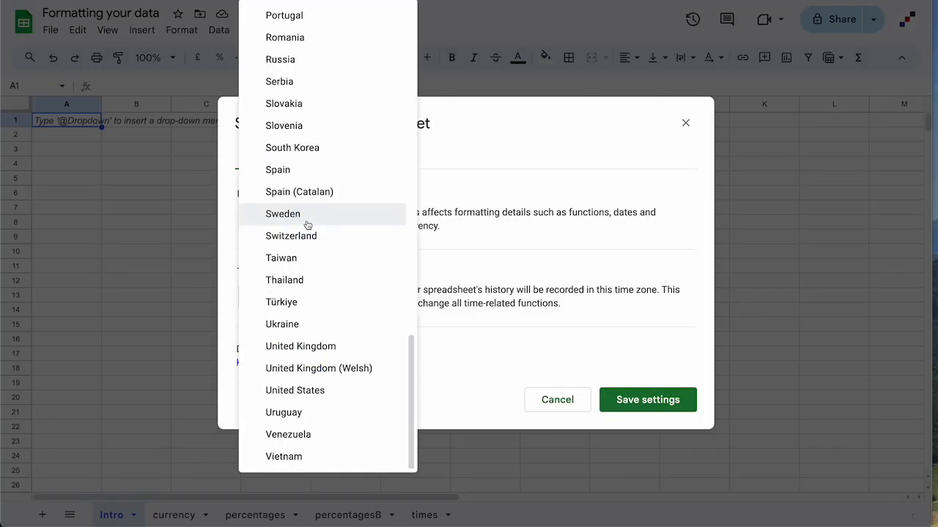
{"action": "left_click", "coordinate": [367, 393]}
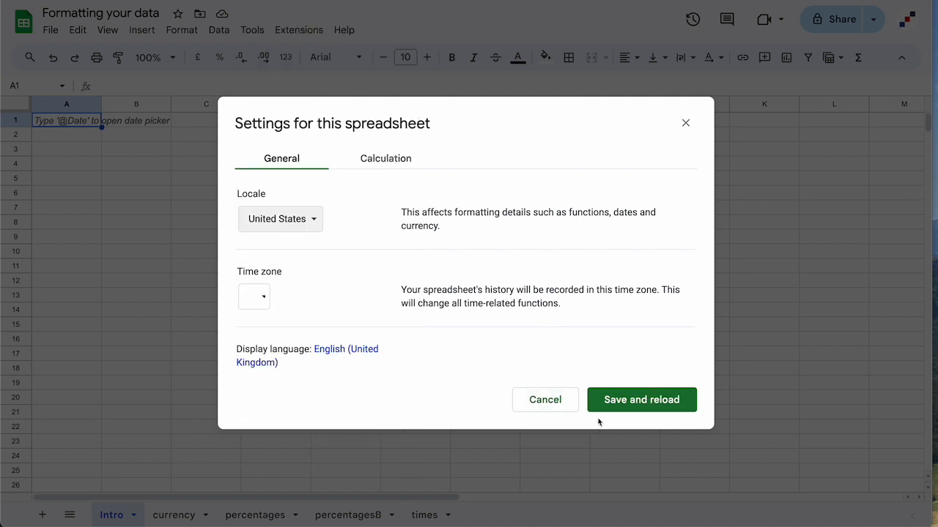
{"action": "left_click", "coordinate": [626, 406]}
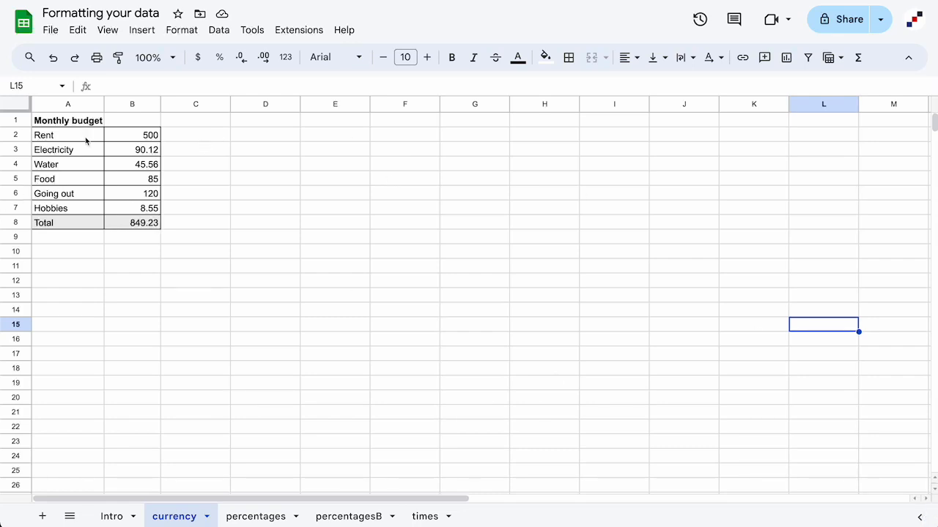
Step: Format the monthly budget amounts in B2:B8 on the currency sheet as dollar currency
{"action": "left_click_drag", "start_coordinate": [134, 137], "coordinate": [138, 223]}
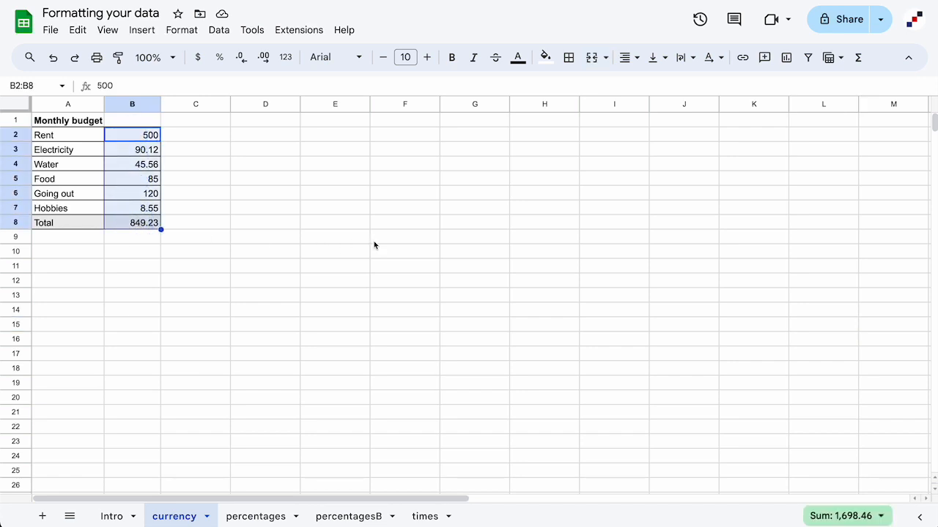
{"action": "left_click", "coordinate": [198, 58]}
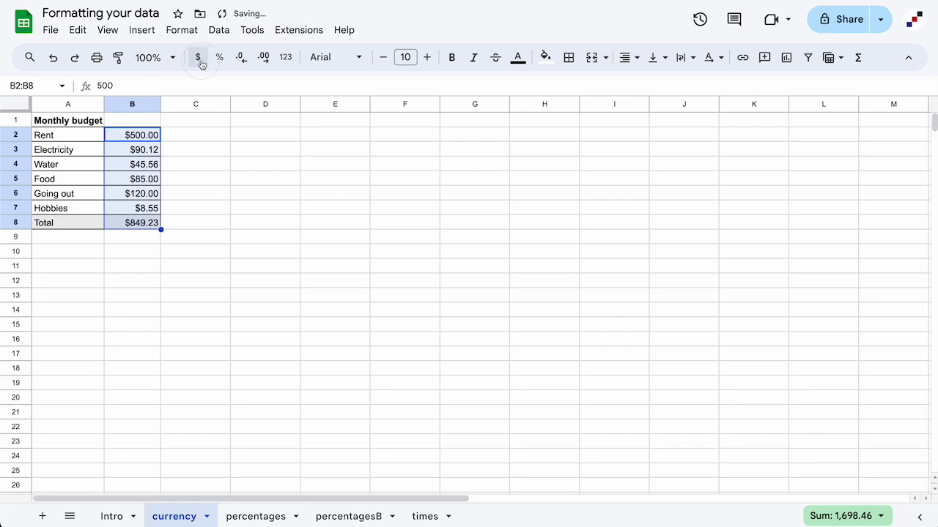
{"action": "left_click", "coordinate": [206, 211]}
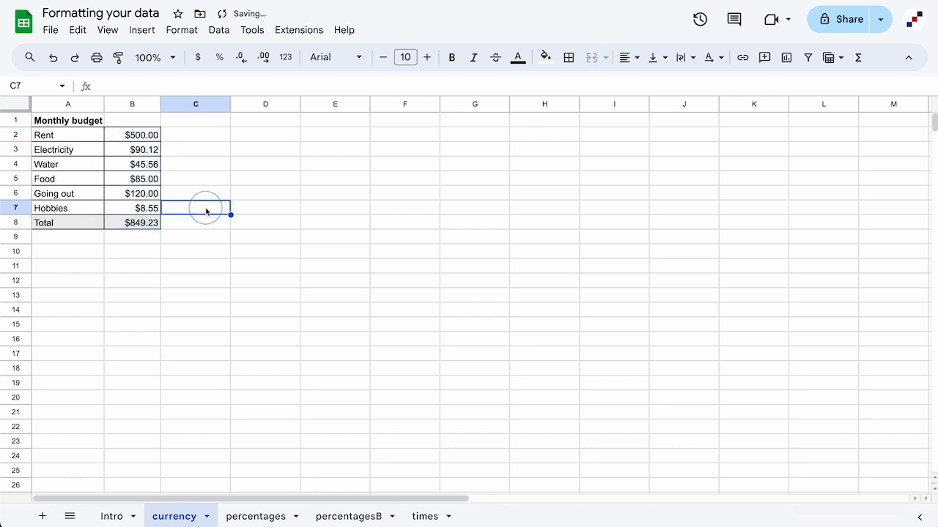
{"action": "left_click", "coordinate": [289, 217]}
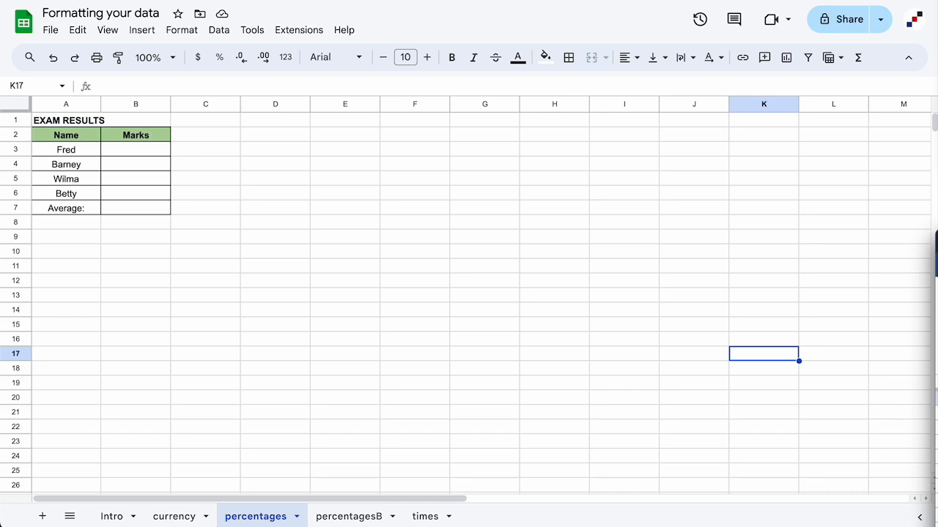
Step: Format the empty Marks cells B3:B7 on the percentages sheet as percentages
{"action": "left_click", "coordinate": [136, 151]}
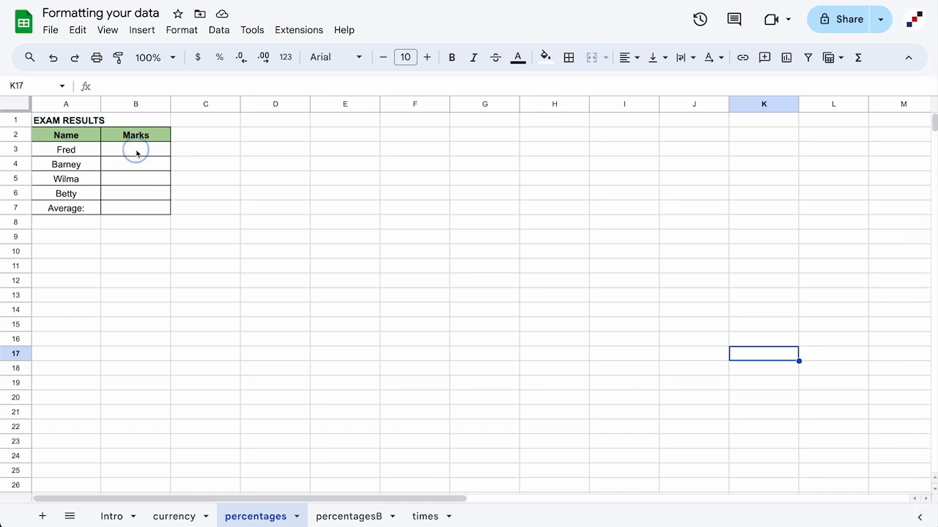
{"action": "left_click_drag", "start_coordinate": [136, 152], "coordinate": [138, 210]}
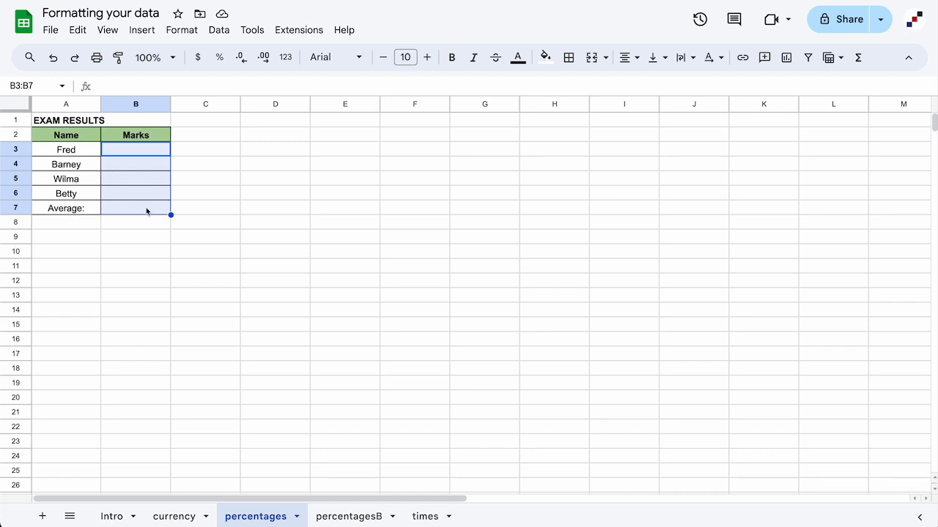
{"action": "left_click", "coordinate": [220, 58]}
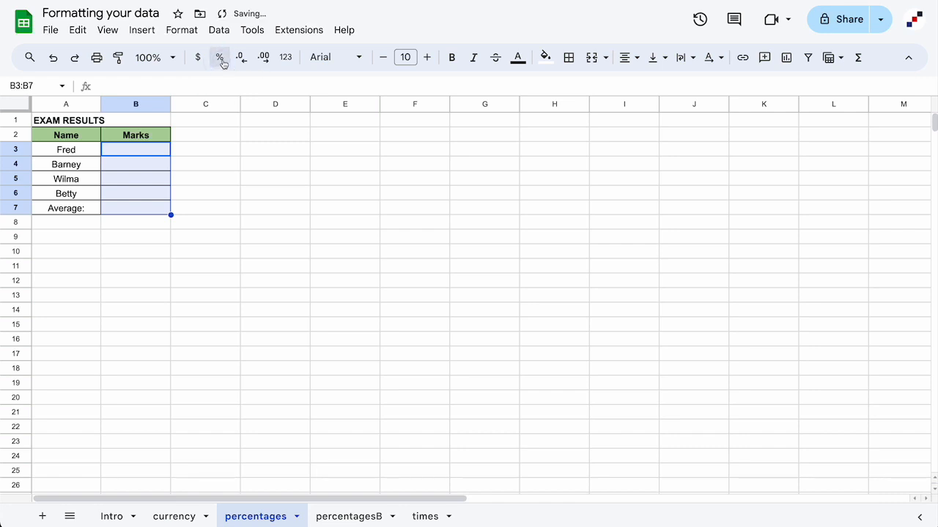
Step: Enter the exam marks 76, 56, 87 and 71 in B3:B6 and the average 72.5 in B7
{"action": "left_click", "coordinate": [134, 151]}
{"action": "type", "text": "76"}
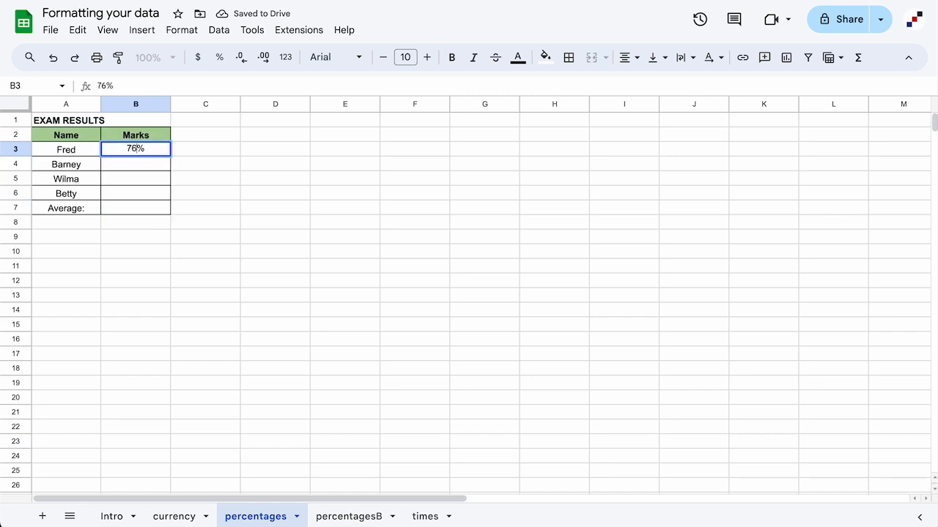
{"action": "key", "text": "Return"}
{"action": "type", "text": "56"}
{"action": "key", "text": "Return"}
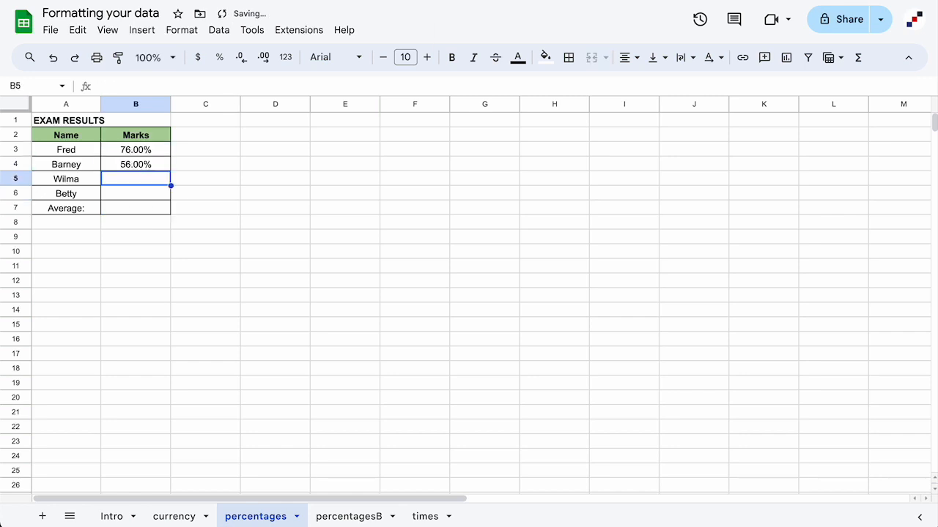
{"action": "type", "text": "87"}
{"action": "key", "text": "Return"}
{"action": "type", "text": "71"}
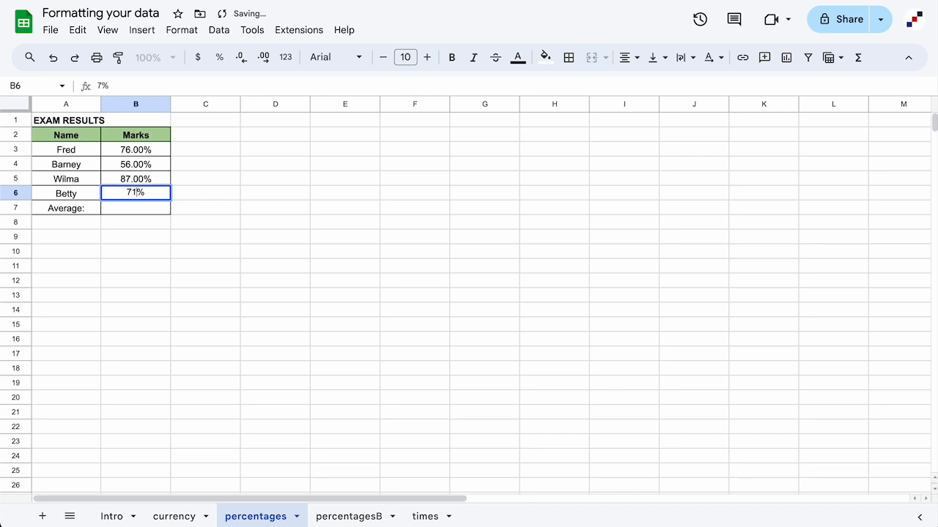
{"action": "key", "text": "Return"}
{"action": "type", "text": "72.5"}
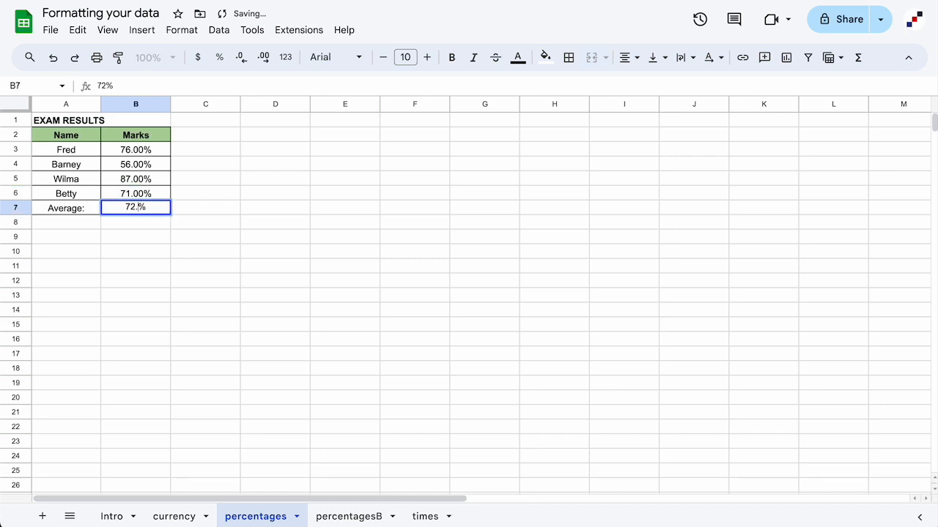
{"action": "key", "text": "Return"}
{"action": "scroll", "coordinate": [137, 156], "scroll_direction": "down", "scroll_amount": 1}
{"action": "scroll", "coordinate": [137, 156], "scroll_direction": "up", "scroll_amount": 1}
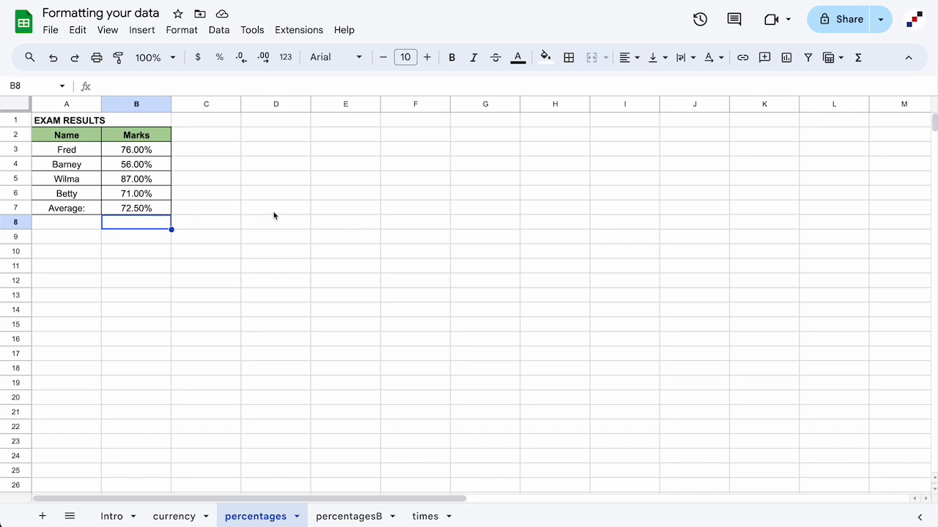
Step: Reduce the percentages in B3:B7 to one decimal place
{"action": "left_click_drag", "start_coordinate": [161, 151], "coordinate": [161, 210]}
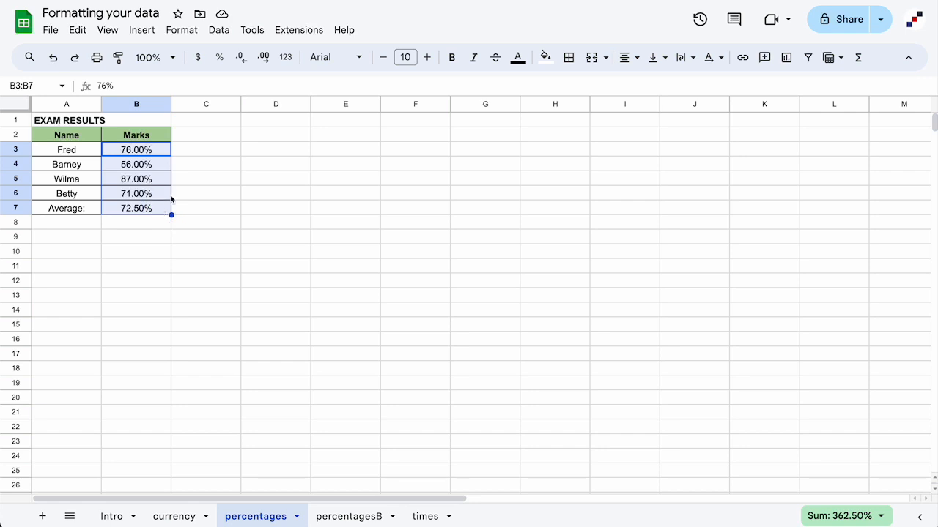
{"action": "left_click", "coordinate": [244, 62]}
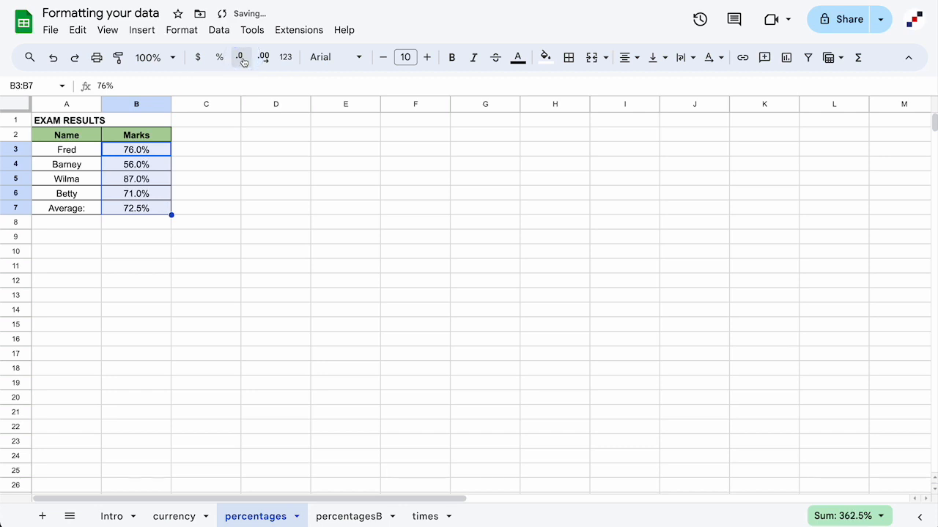
{"action": "left_click", "coordinate": [253, 213]}
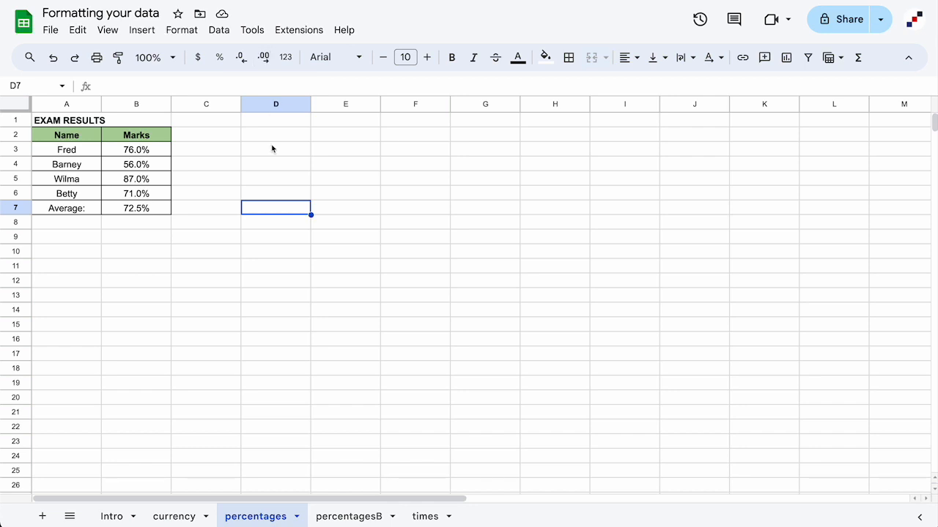
Step: Apply the percent format to the existing marks in B3:B7 on the percentagesB sheet
{"action": "left_click", "coordinate": [351, 517]}
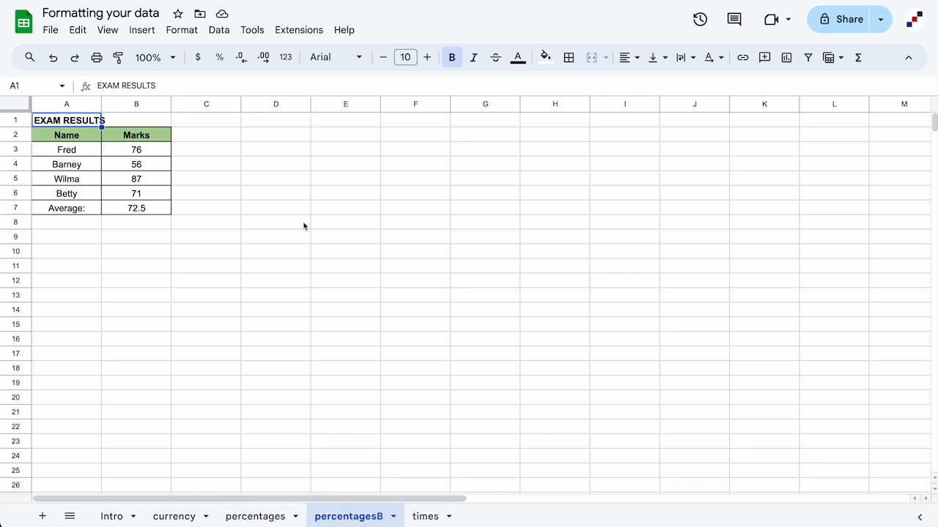
{"action": "left_click_drag", "start_coordinate": [150, 151], "coordinate": [152, 208]}
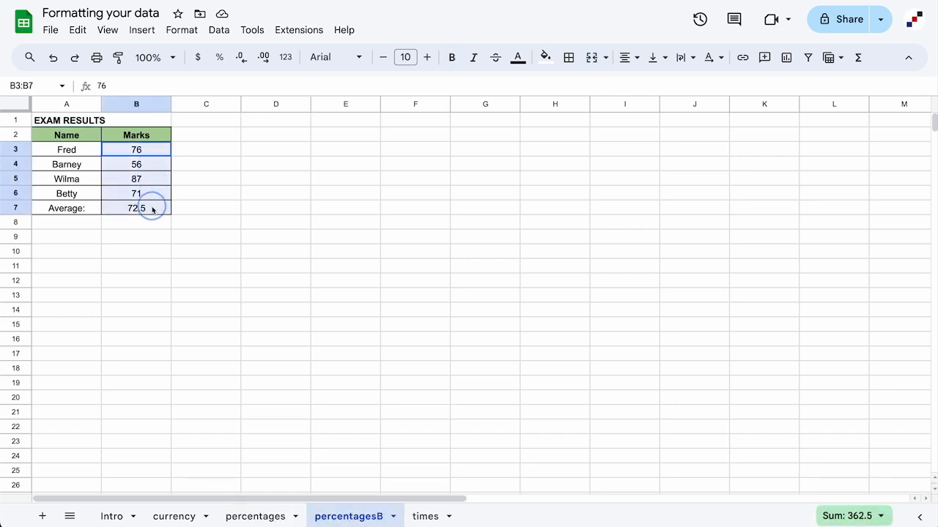
{"action": "left_click", "coordinate": [219, 58]}
Step: Try entering a decimal fraction as the mark in B3 on the percentages sheet, and undo the entry
{"action": "key", "text": "ctrl+shift+Page_Up"}
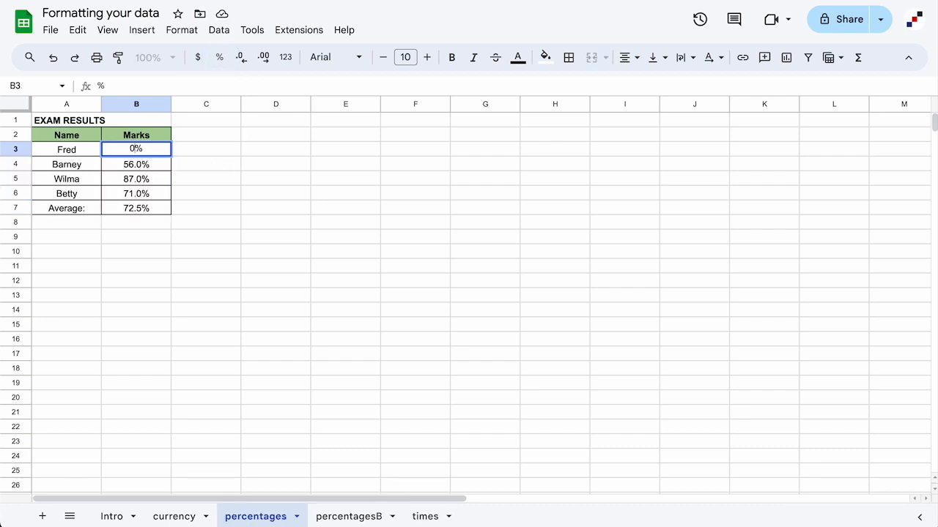
{"action": "key", "text": "Return"}
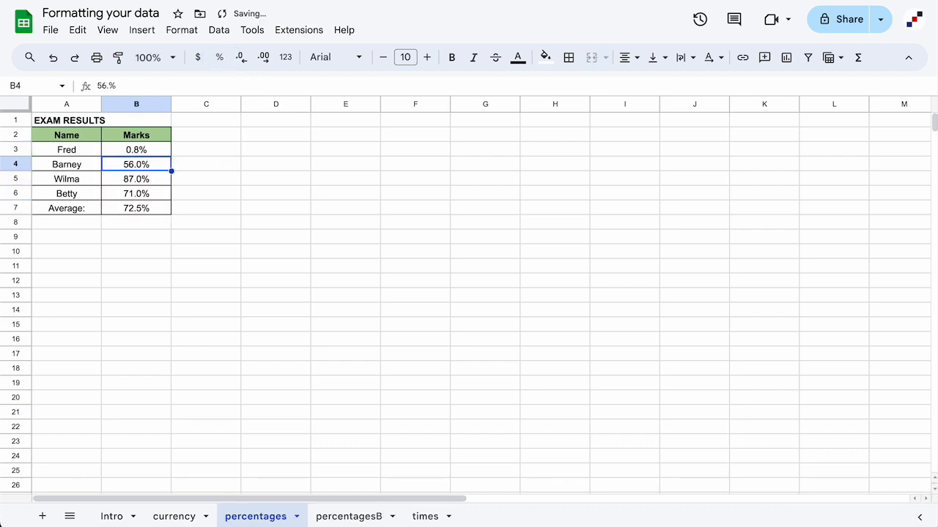
{"action": "key", "text": "ctrl+z"}
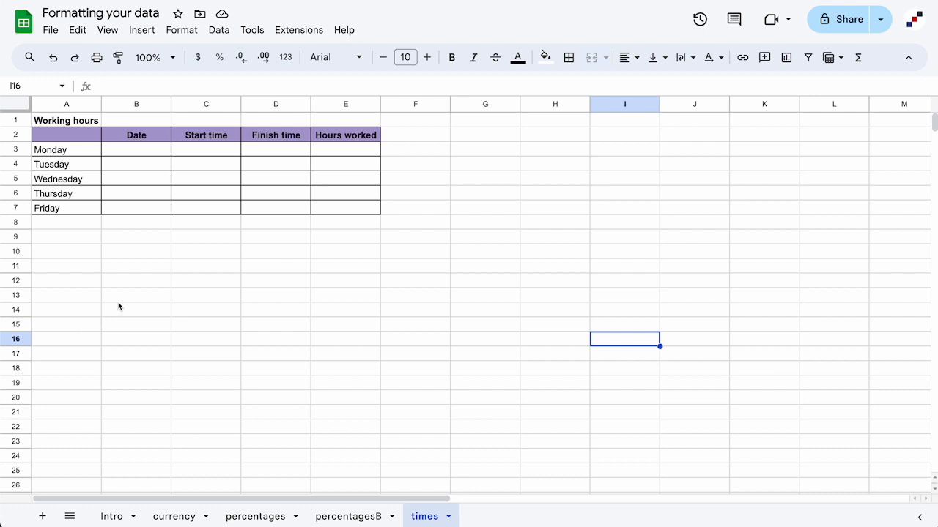
{"action": "left_click", "coordinate": [285, 59]}
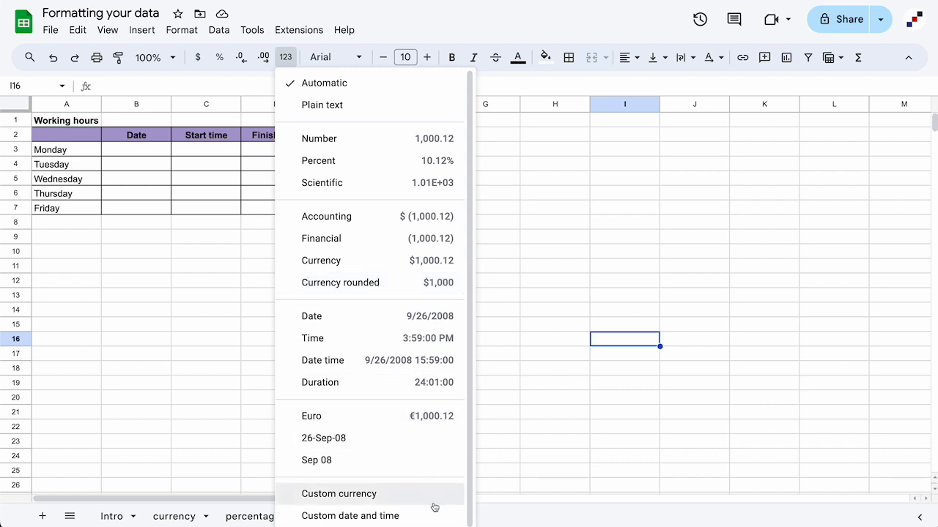
{"action": "left_click", "coordinate": [286, 57]}
{"action": "left_click", "coordinate": [181, 30]}
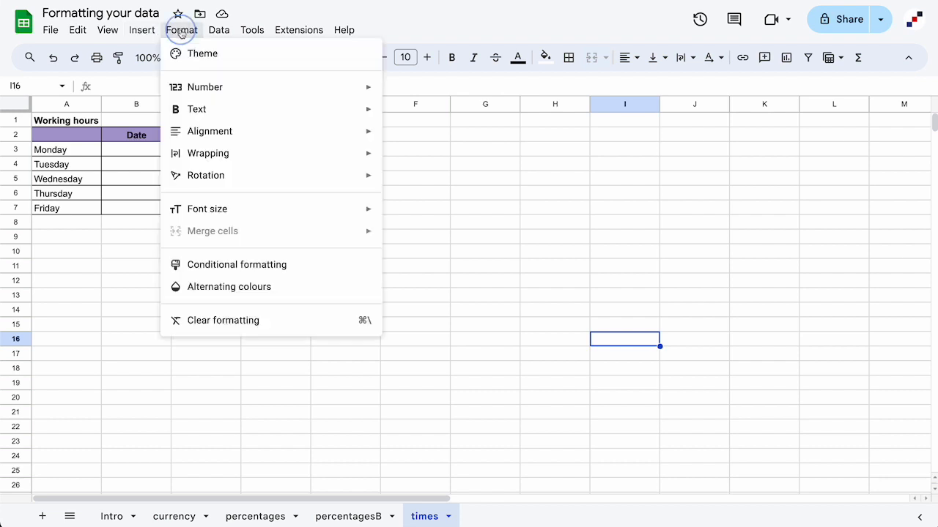
{"action": "mouse_move", "coordinate": [213, 87]}
{"action": "left_click", "coordinate": [126, 312]}
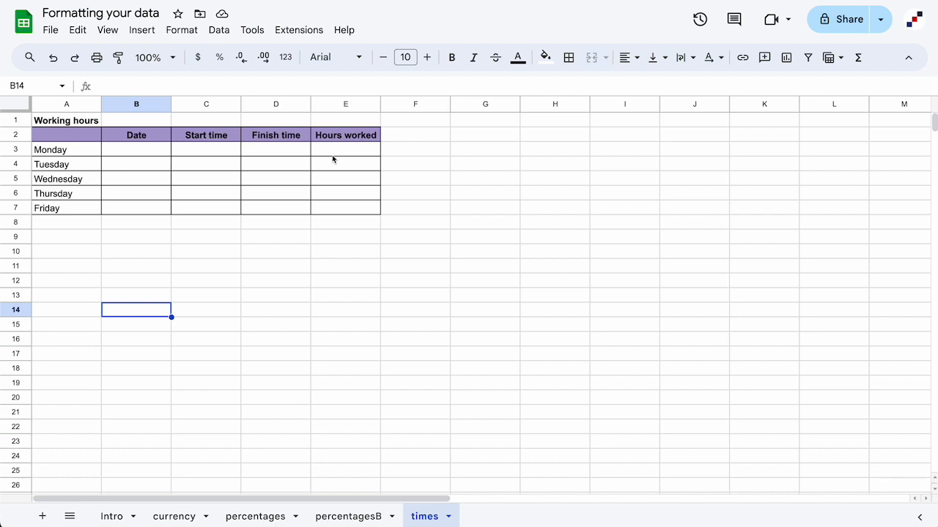
Step: Enter the date 7/3 for Monday in B3 of the working hours table and fill consecutive dates down to Friday
{"action": "left_click", "coordinate": [138, 151]}
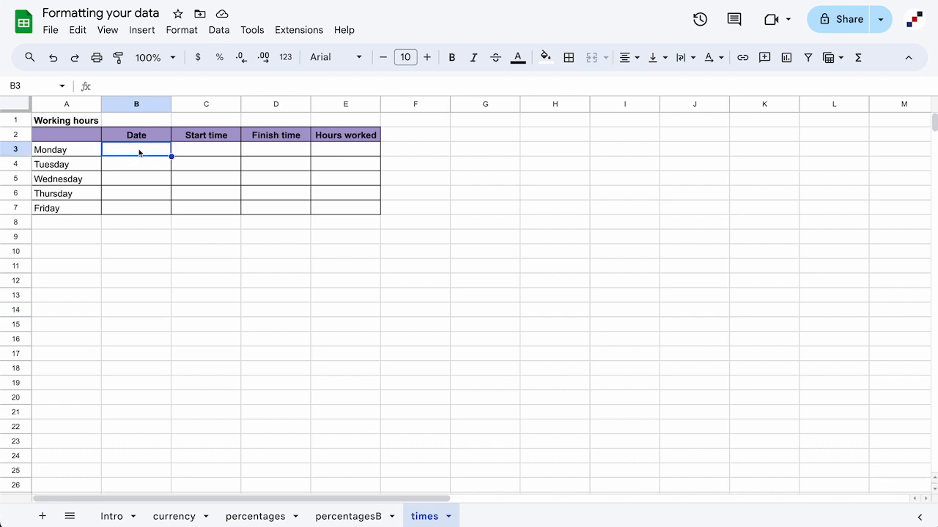
{"action": "type", "text": "7/3"}
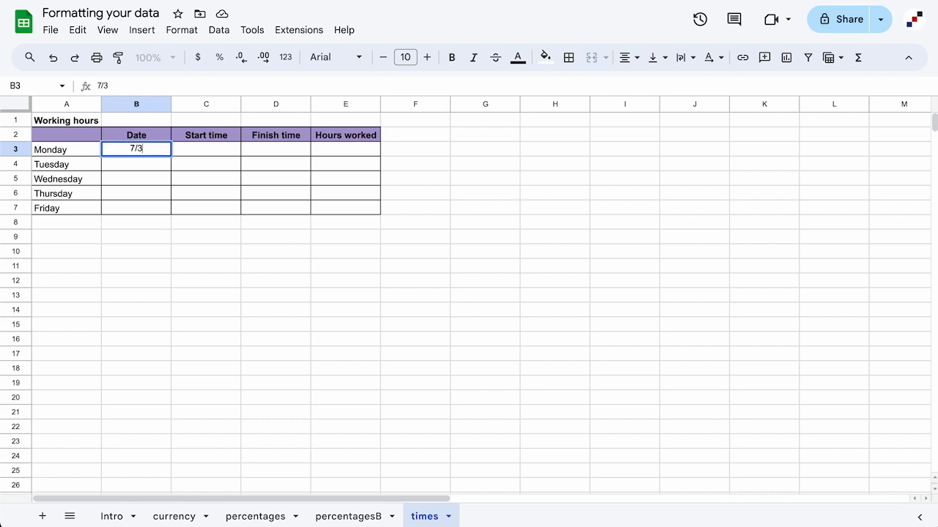
{"action": "key", "text": "Return"}
{"action": "left_click", "coordinate": [138, 152]}
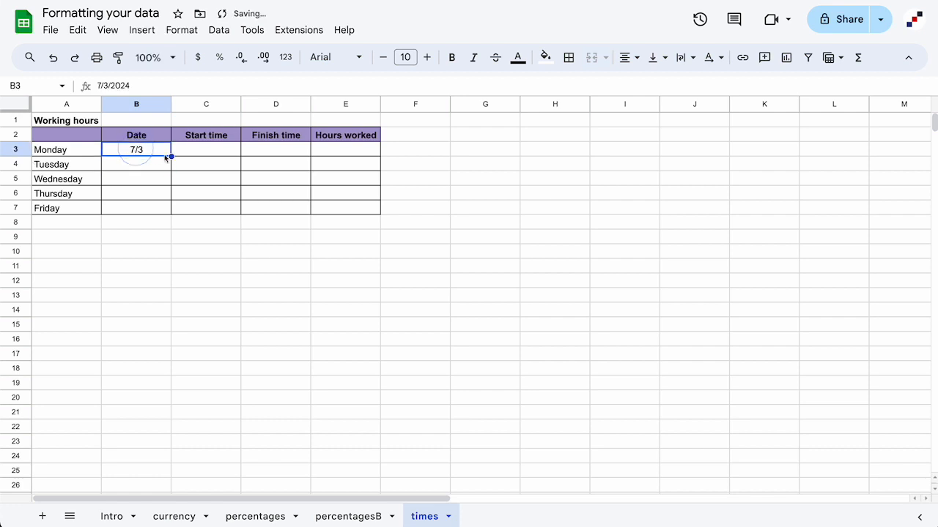
{"action": "left_click_drag", "start_coordinate": [171, 156], "coordinate": [171, 214]}
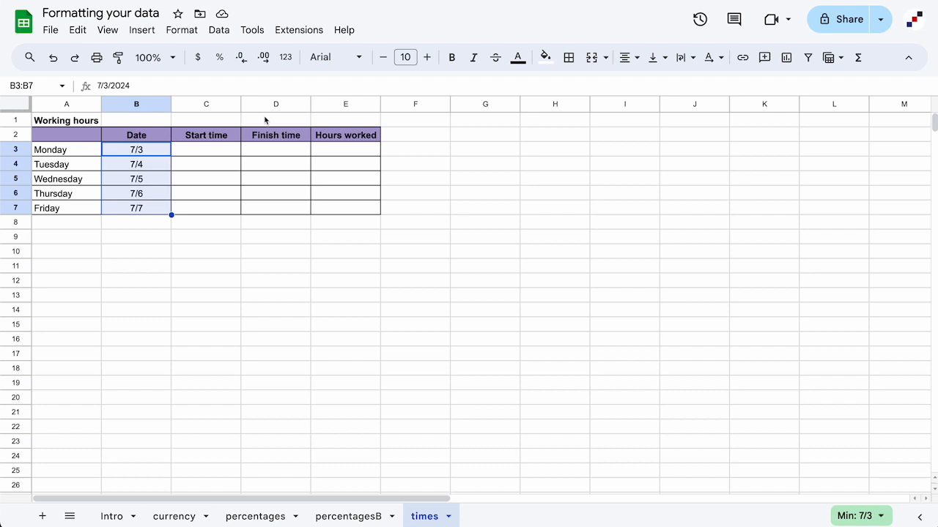
Step: Open the custom date and time formats for the dates in B3:B7 and look through the preset formats
{"action": "left_click", "coordinate": [286, 58]}
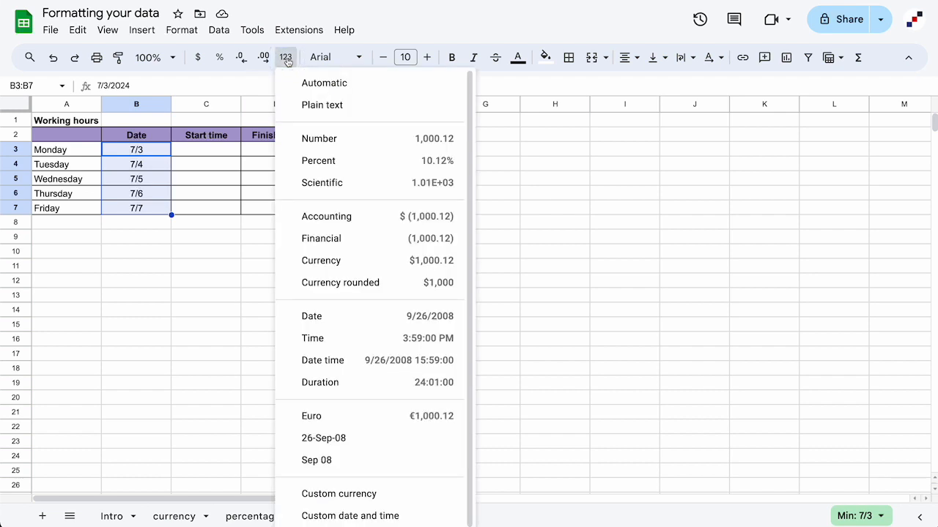
{"action": "scroll", "coordinate": [404, 418], "scroll_direction": "down", "scroll_amount": 1}
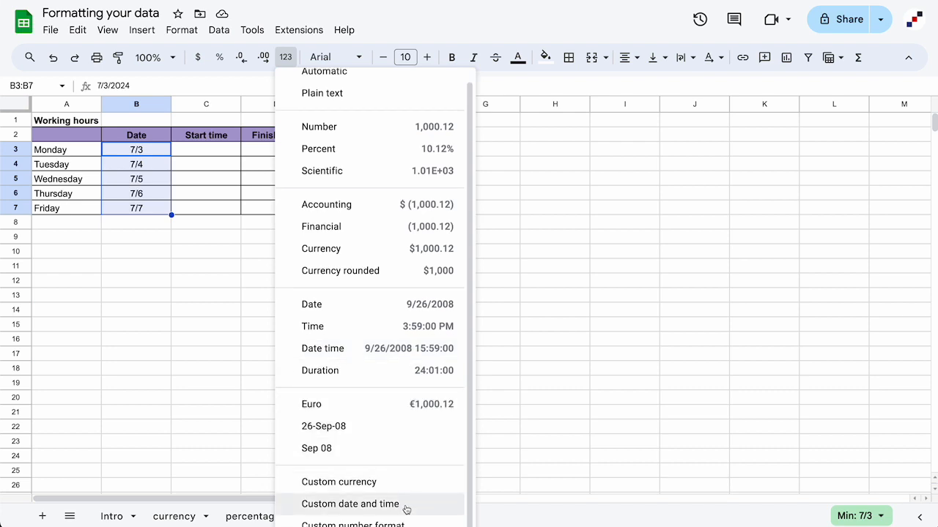
{"action": "left_click", "coordinate": [350, 504]}
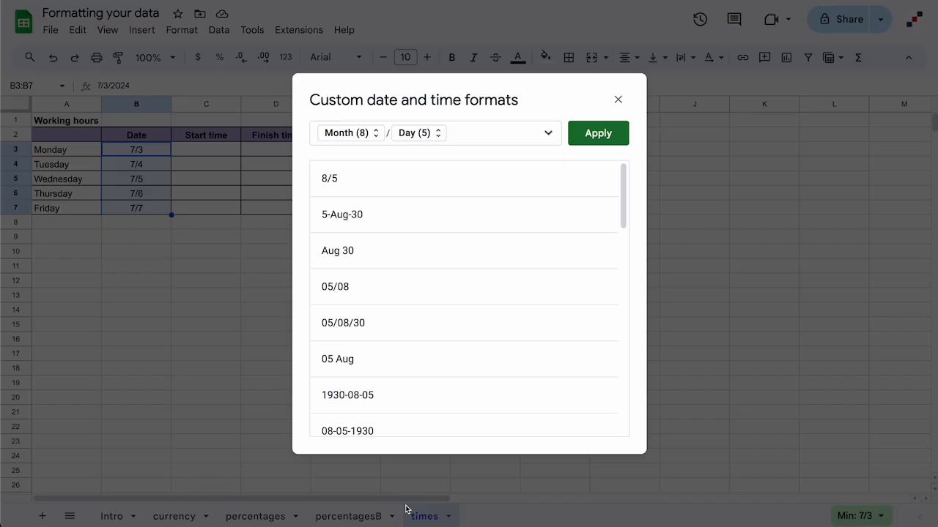
{"action": "scroll", "coordinate": [471, 213], "scroll_direction": "down", "scroll_amount": 4}
{"action": "scroll", "coordinate": [473, 215], "scroll_direction": "up", "scroll_amount": 3}
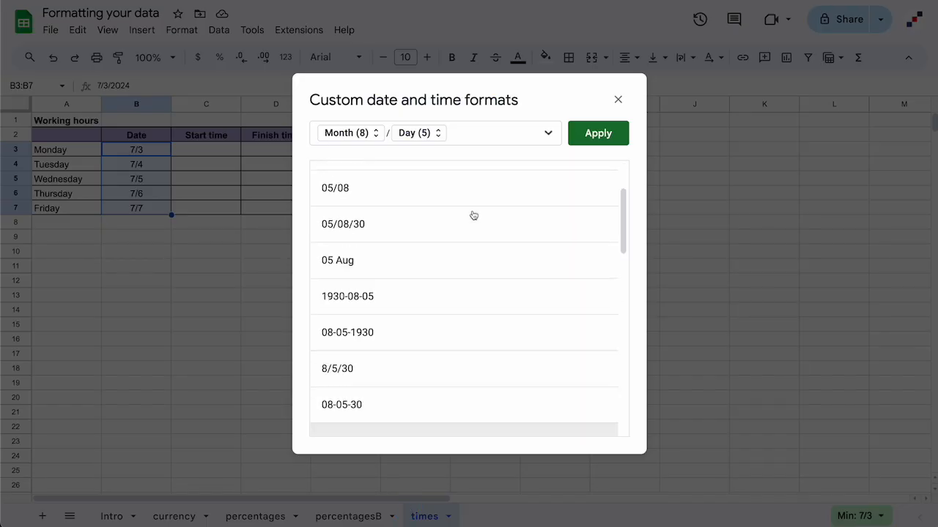
{"action": "scroll", "coordinate": [473, 215], "scroll_direction": "up", "scroll_amount": 2}
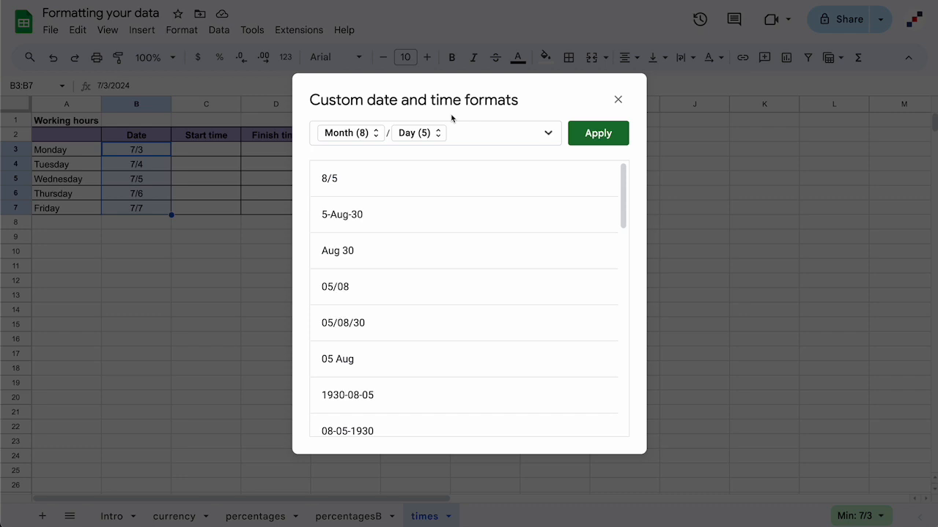
Step: Apply a custom date format to B3:B7 with the abbreviated month and leading-zero day, without a slash between them
{"action": "left_click", "coordinate": [370, 134]}
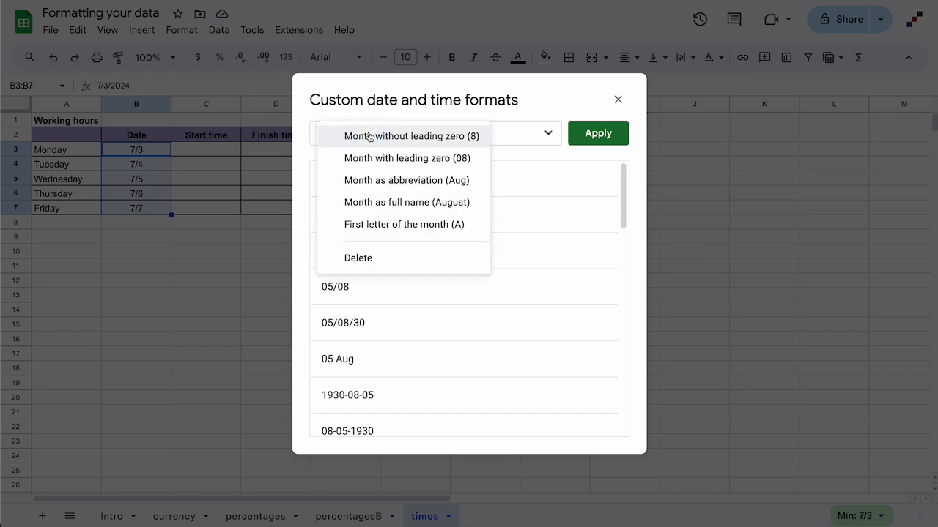
{"action": "left_click", "coordinate": [368, 184]}
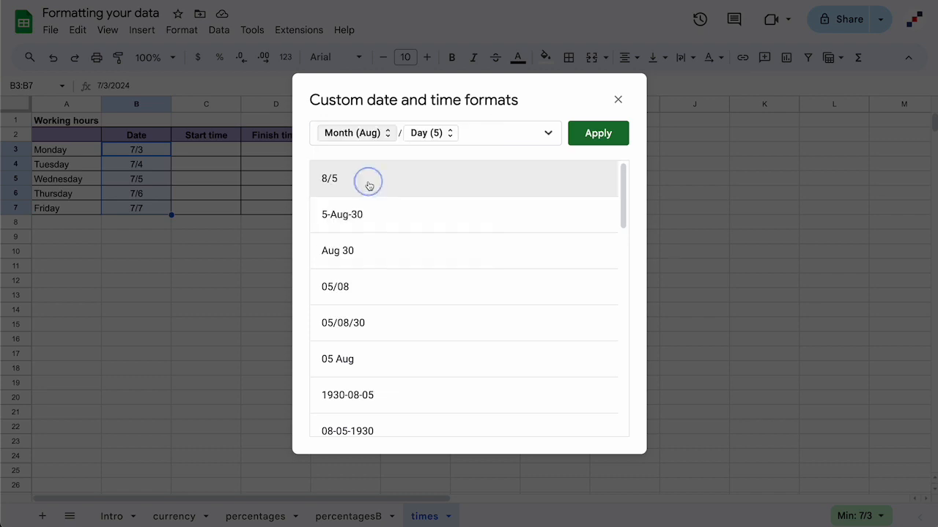
{"action": "left_click", "coordinate": [440, 135]}
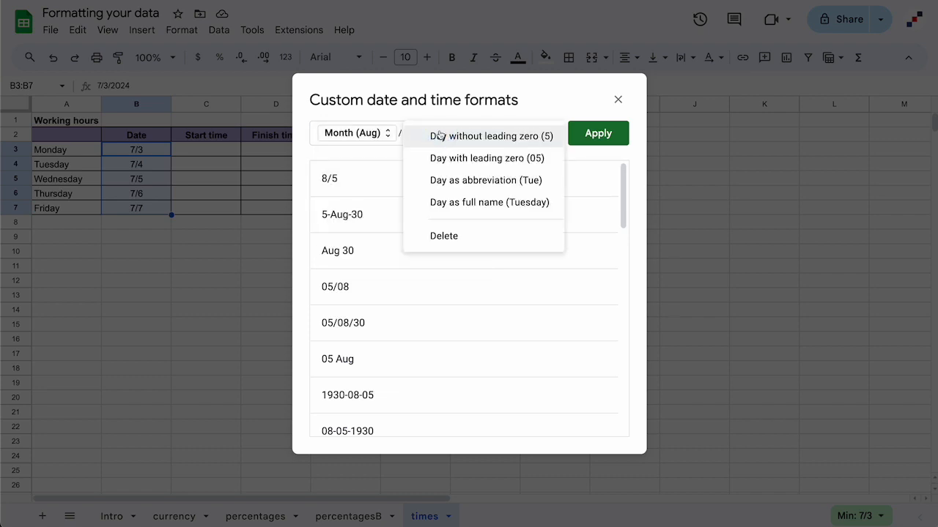
{"action": "left_click", "coordinate": [536, 159]}
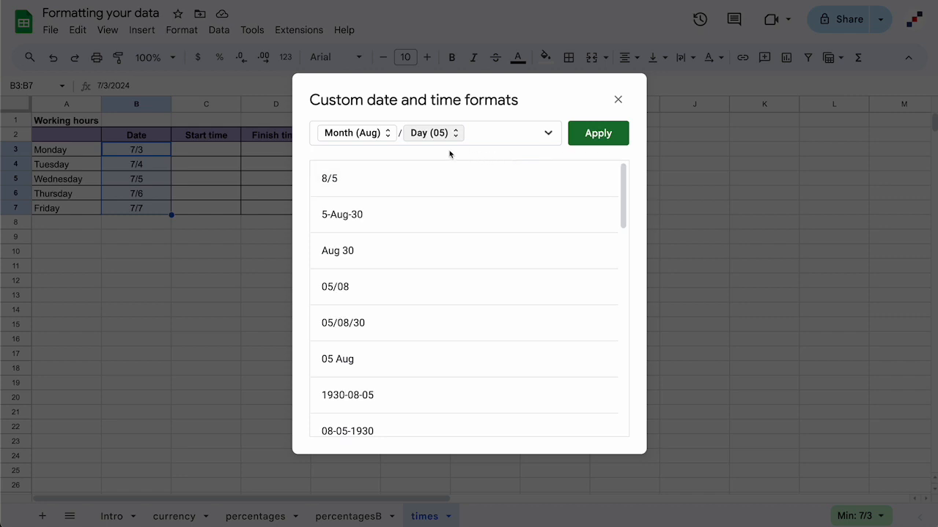
{"action": "left_click", "coordinate": [400, 133]}
{"action": "key", "text": "BackSpace"}
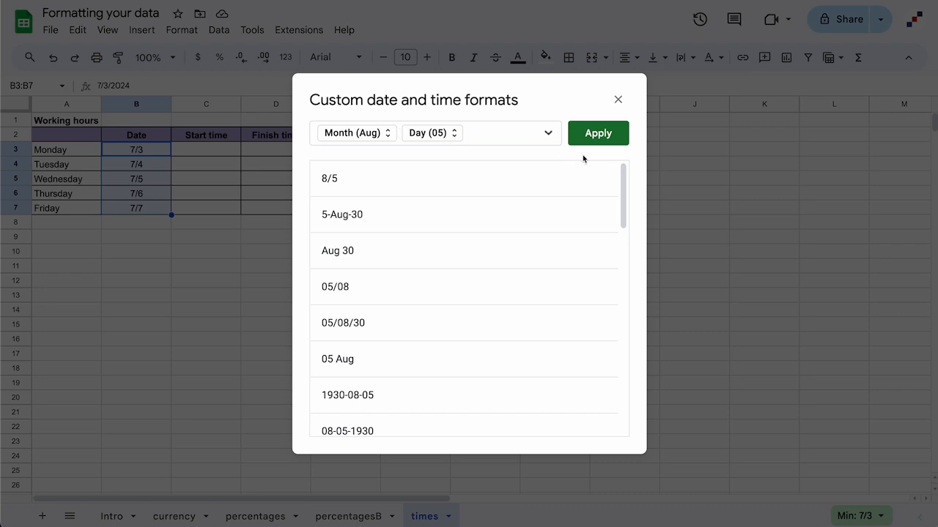
{"action": "left_click", "coordinate": [605, 138]}
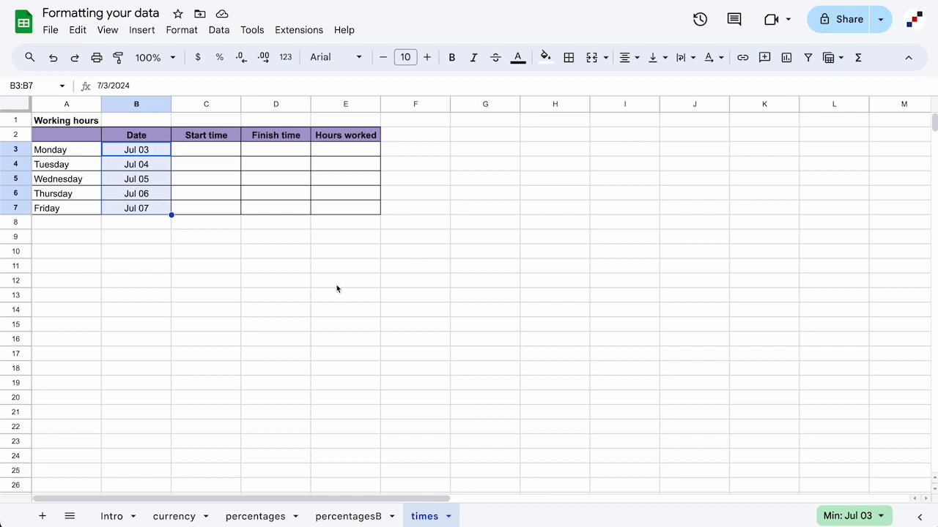
{"action": "left_click", "coordinate": [285, 58]}
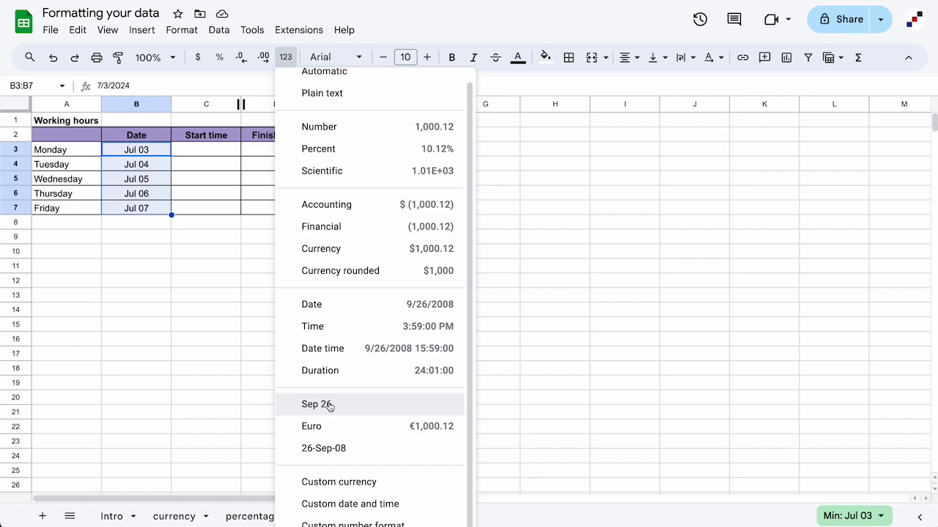
{"action": "left_click", "coordinate": [213, 236]}
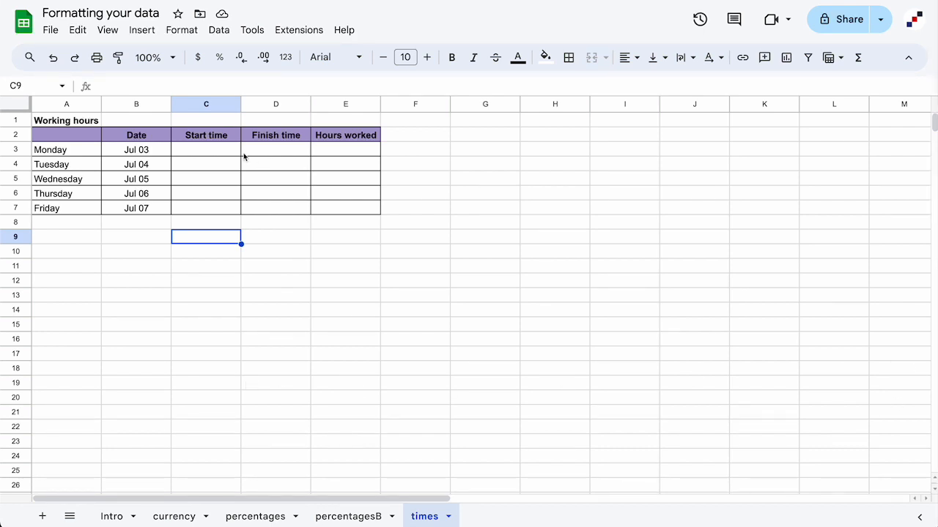
Step: Enter the start times 09:00, 09:30, 09:15, 09:00 and 09:00 for Monday to Friday in C3:C7
{"action": "left_click", "coordinate": [215, 154]}
{"action": "type", "text": "09:00"}
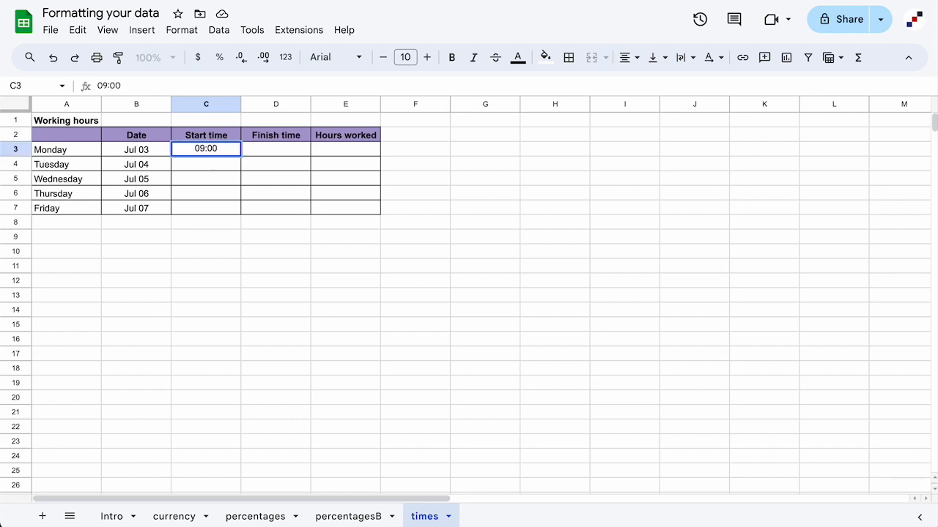
{"action": "key", "text": "Return"}
{"action": "type", "text": "09:30"}
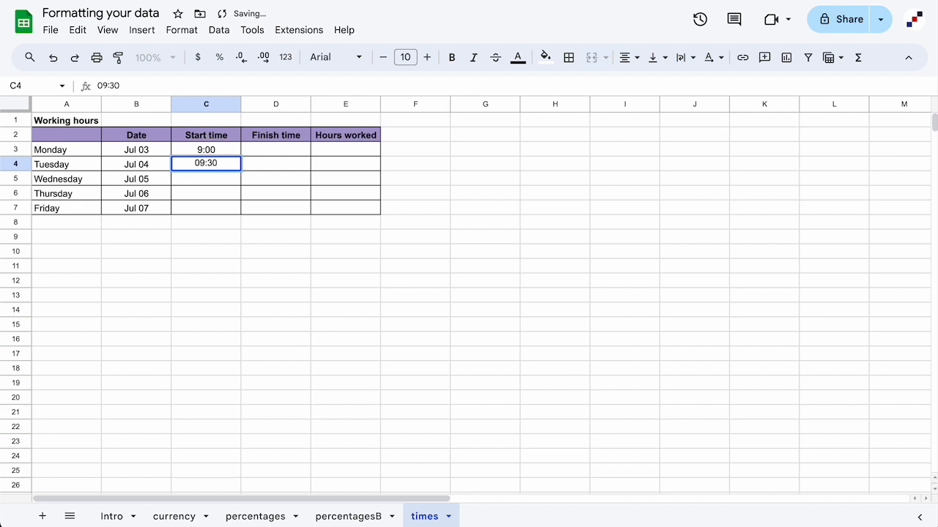
{"action": "key", "text": "Return"}
{"action": "type", "text": "09:15"}
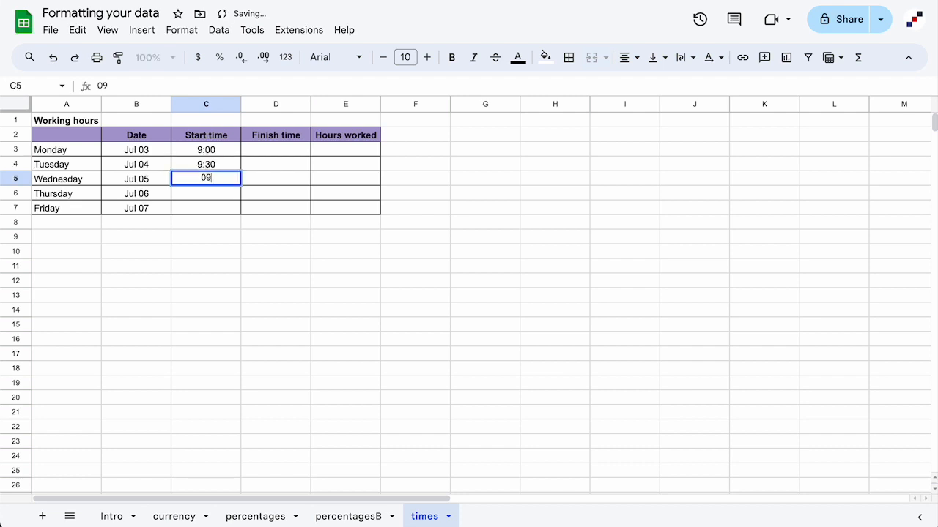
{"action": "key", "text": "Return"}
{"action": "type", "text": "09:00"}
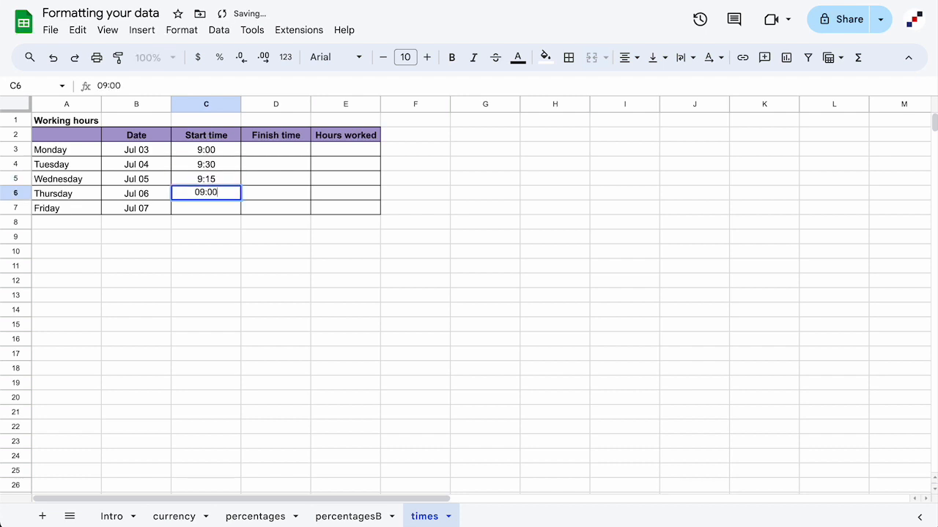
{"action": "key", "text": "Return"}
{"action": "type", "text": "09"}
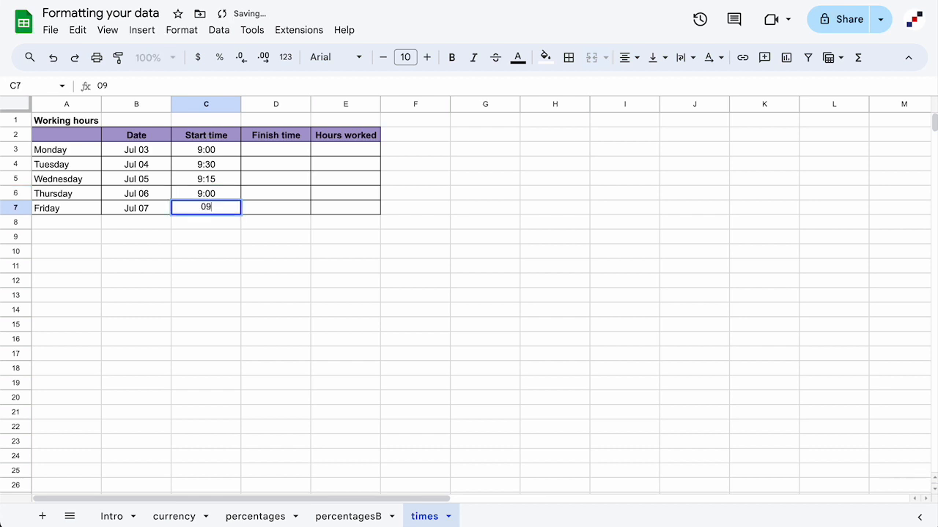
{"action": "type", "text": ":00"}
{"action": "key", "text": "Return"}
Step: Enter the finish times 12:00, 10:00, 13:30, 12:00 and 14:00 for Monday to Friday in D3:D7
{"action": "key", "text": "Up"}
{"action": "key", "text": "Right"}
{"action": "key", "text": "Up"}
{"action": "key", "text": "Up"}
{"action": "key", "text": "Up"}
{"action": "key", "text": "Up"}
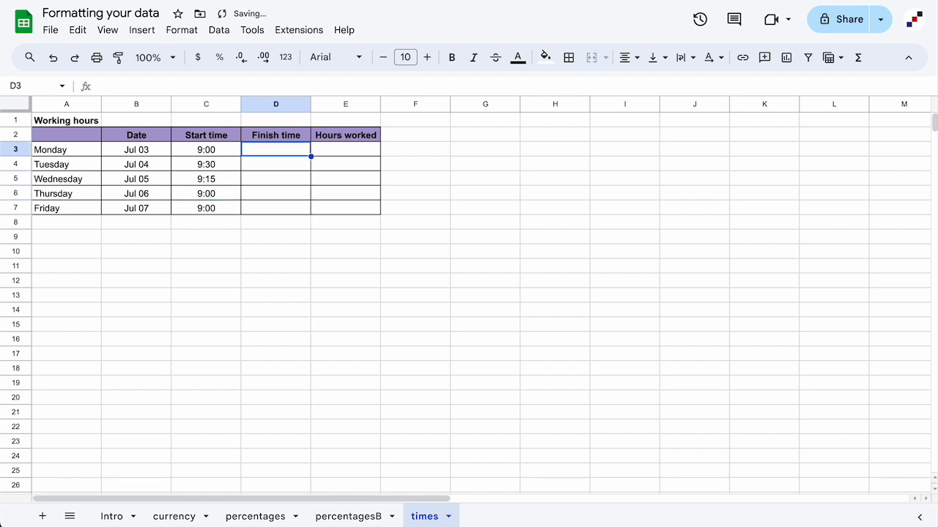
{"action": "type", "text": "12:00"}
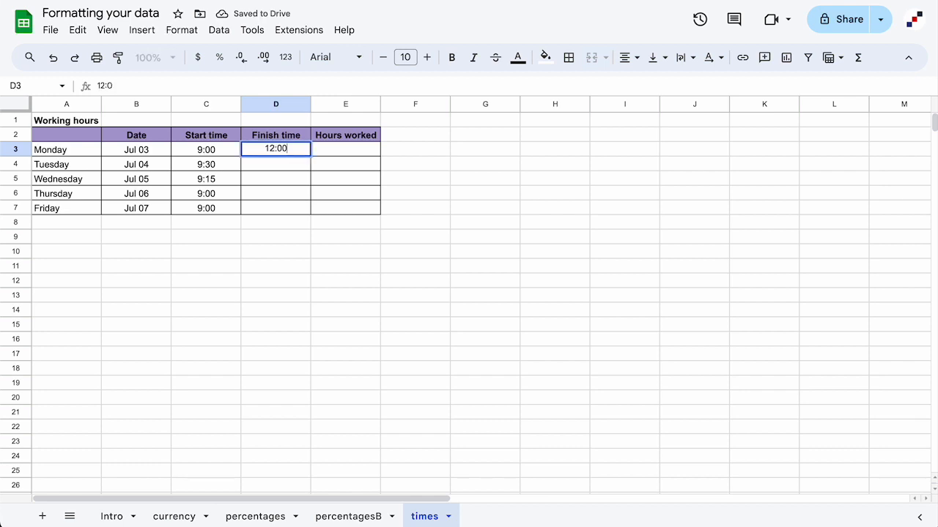
{"action": "key", "text": "Return"}
{"action": "type", "text": "10:00"}
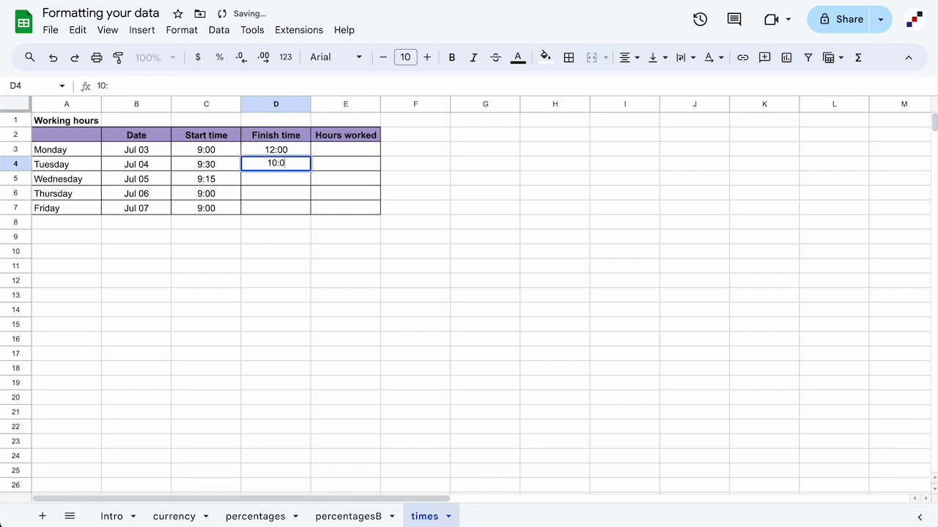
{"action": "key", "text": "Return"}
{"action": "type", "text": "13:30"}
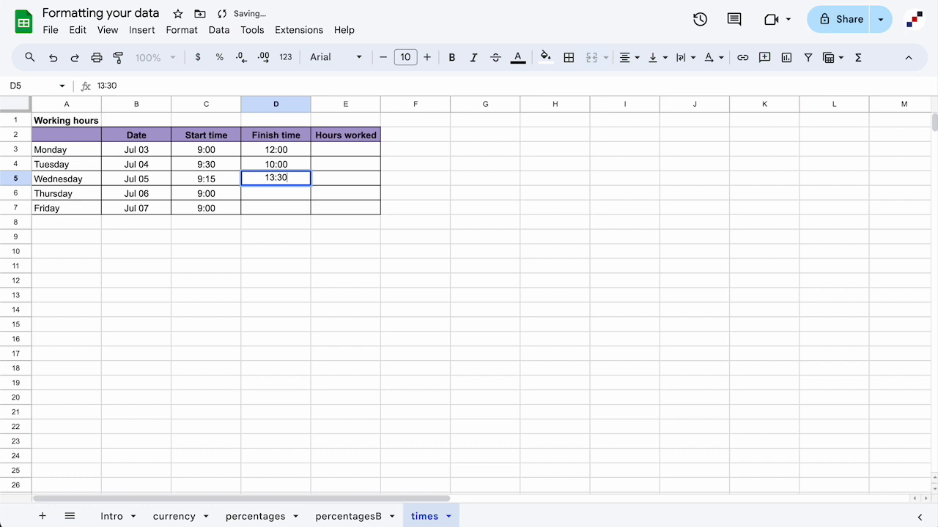
{"action": "key", "text": "Return"}
{"action": "type", "text": "12:00"}
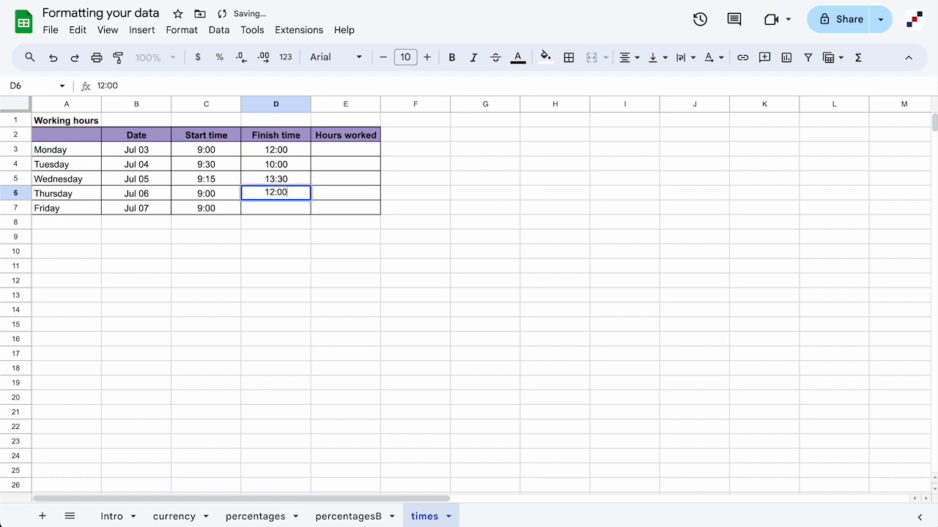
{"action": "key", "text": "Return"}
{"action": "type", "text": "14:00"}
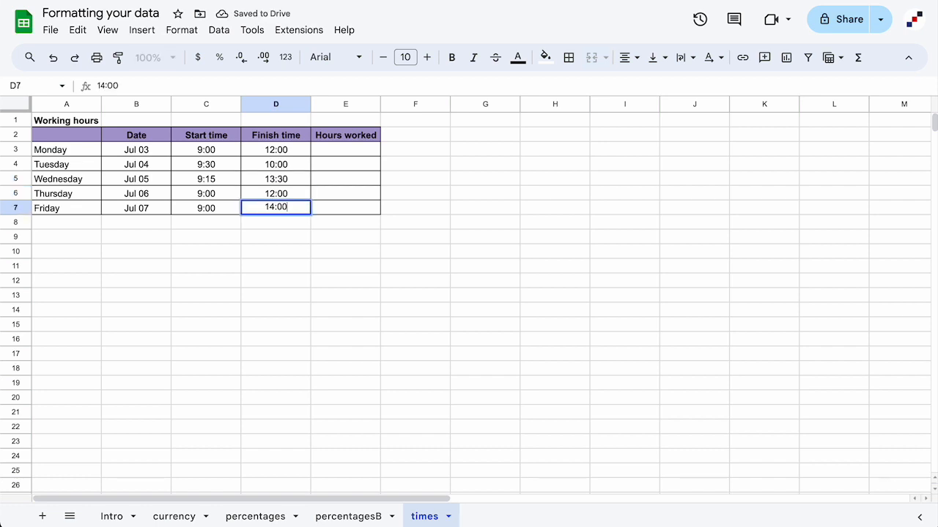
{"action": "key", "text": "Return"}
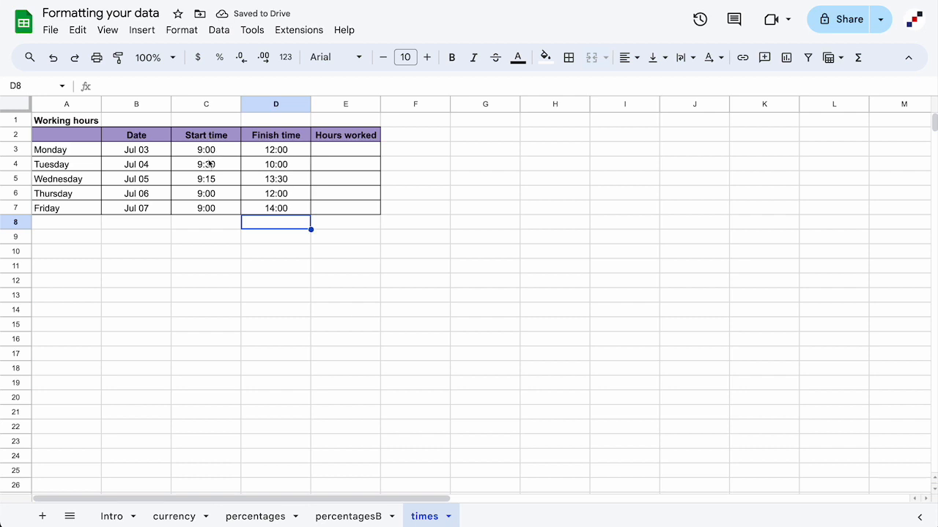
Step: Calculate Monday's hours worked in E3 with =D3-C3 and accept the suggested auto-fill for the remaining days
{"action": "left_click", "coordinate": [354, 152]}
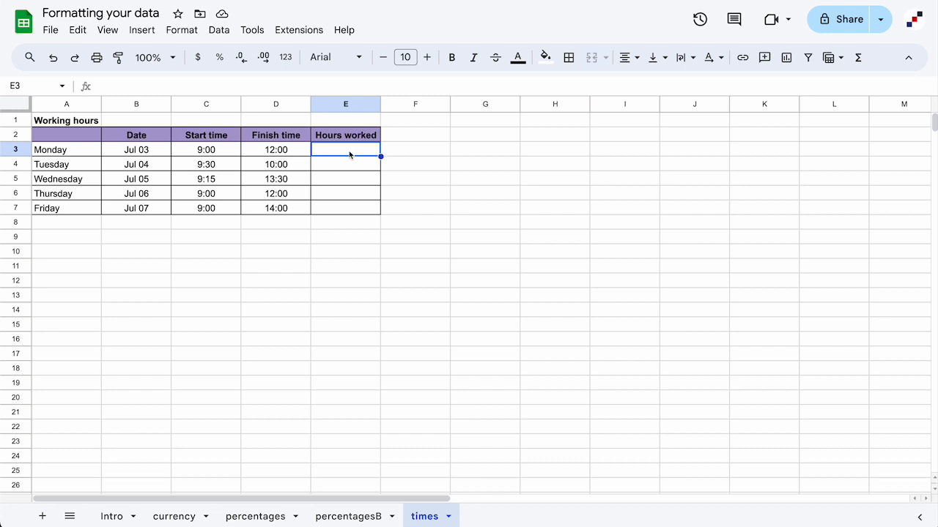
{"action": "type", "text": "=D"}
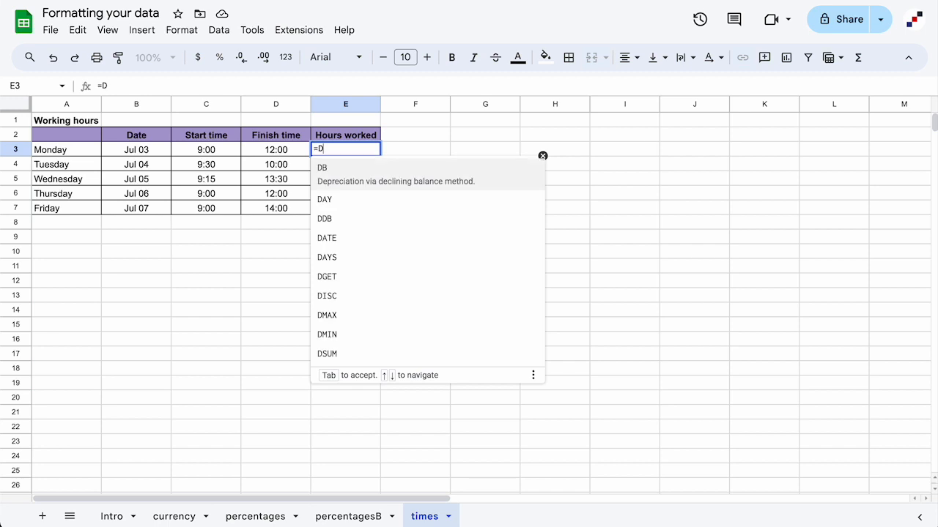
{"action": "type", "text": "3-"}
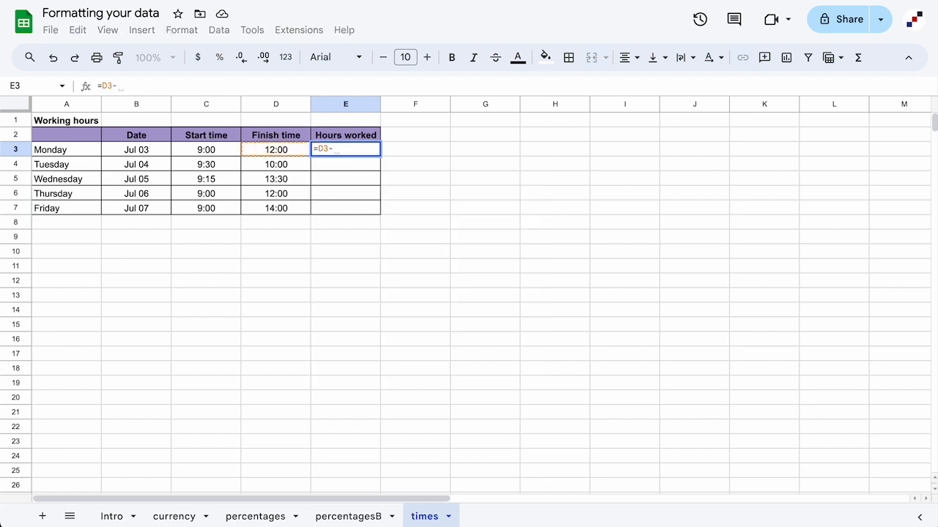
{"action": "type", "text": "C3"}
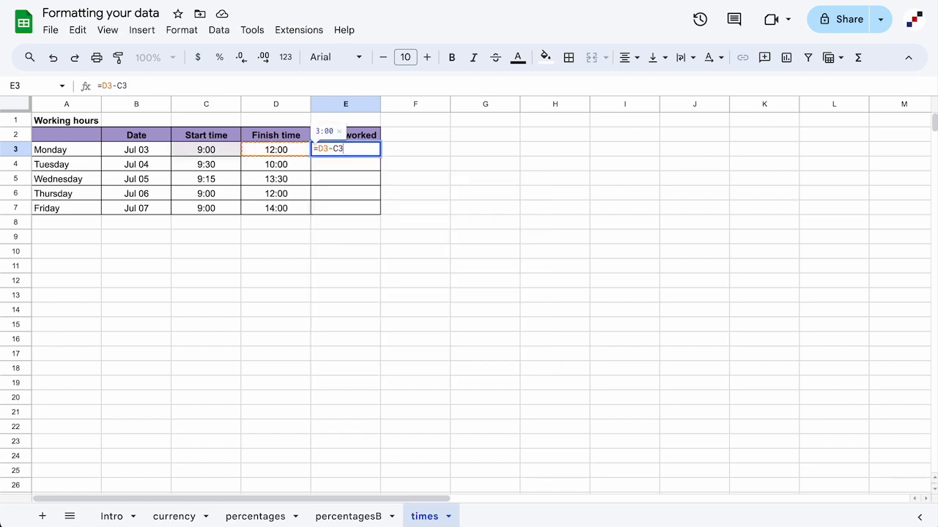
{"action": "key", "text": "Return"}
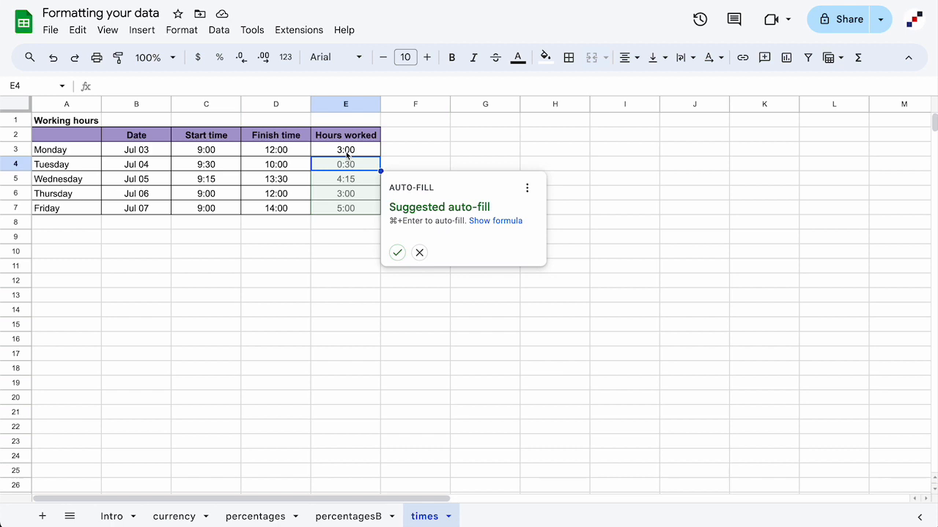
{"action": "left_click", "coordinate": [396, 254]}
{"action": "left_click", "coordinate": [396, 253]}
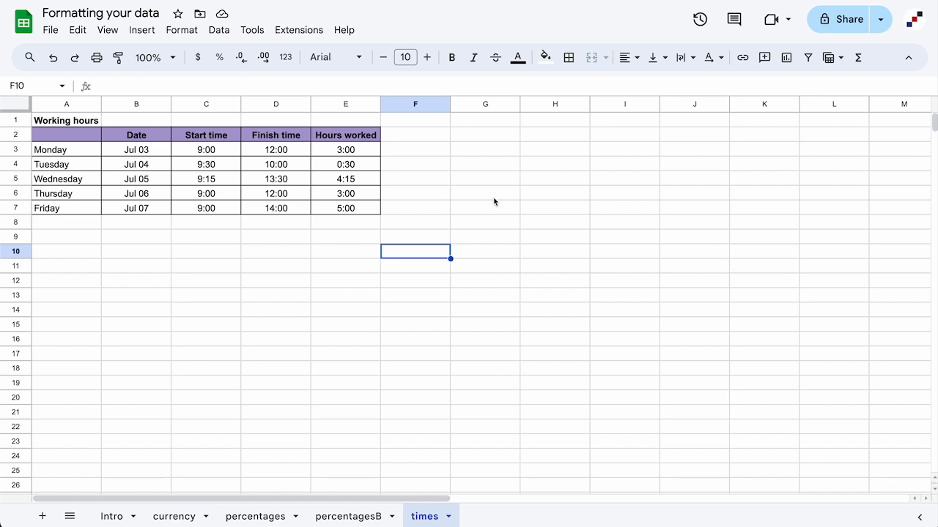
Step: Check the hours worked formulas in E3 through E7 one by one
{"action": "left_click", "coordinate": [359, 151]}
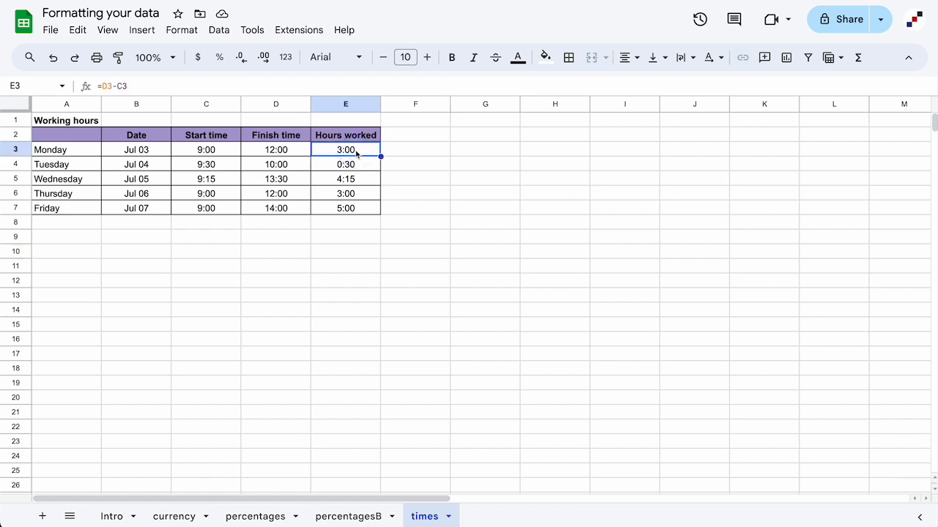
{"action": "scroll", "coordinate": [359, 160], "scroll_direction": "right", "scroll_amount": 1}
{"action": "scroll", "coordinate": [359, 166], "scroll_direction": "left", "scroll_amount": 1}
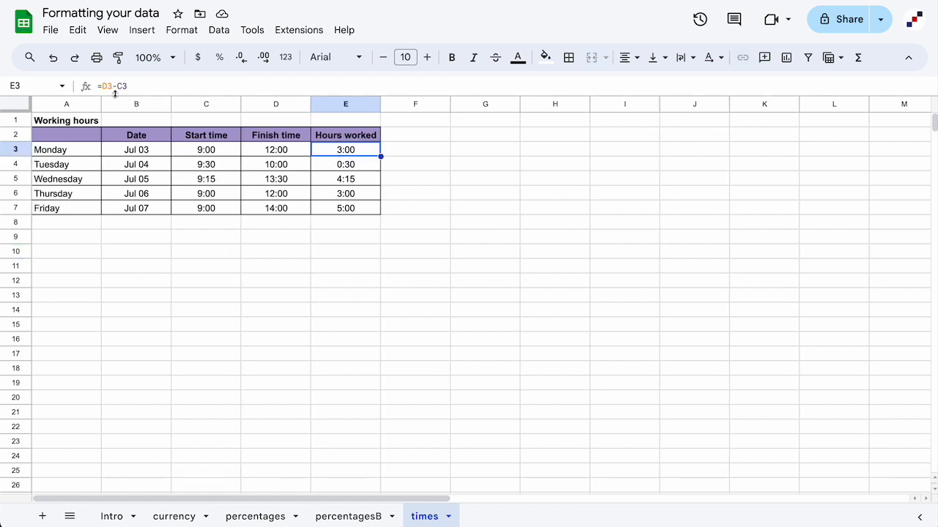
{"action": "left_click", "coordinate": [339, 166]}
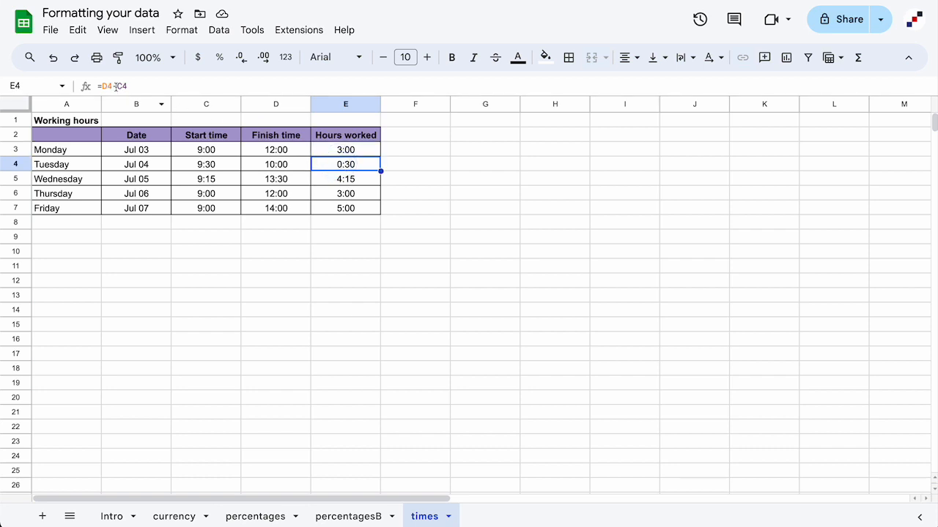
{"action": "left_click", "coordinate": [328, 180]}
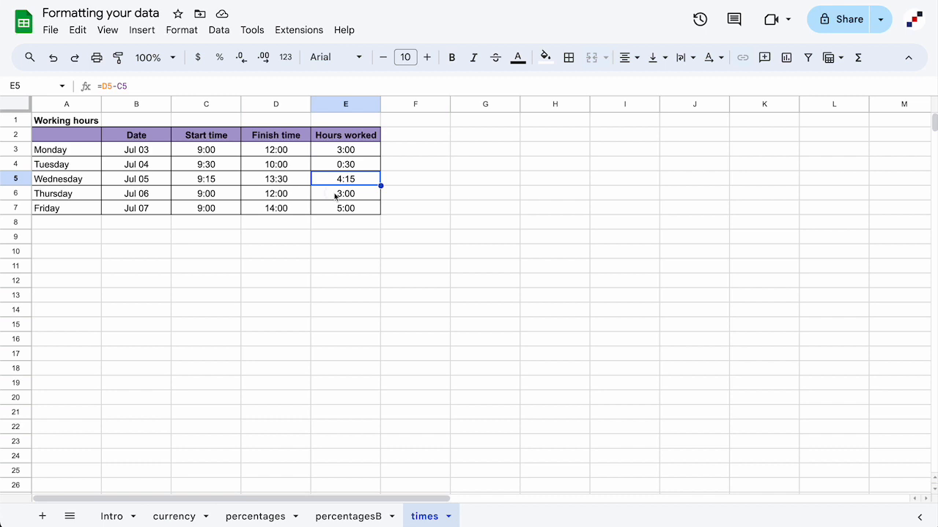
{"action": "left_click", "coordinate": [337, 194]}
{"action": "left_click", "coordinate": [337, 210]}
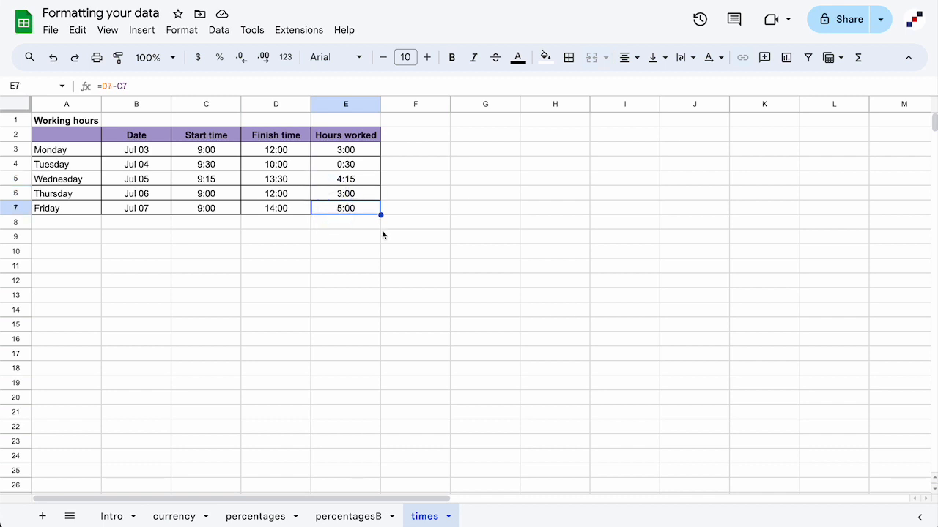
{"action": "left_click", "coordinate": [371, 236]}
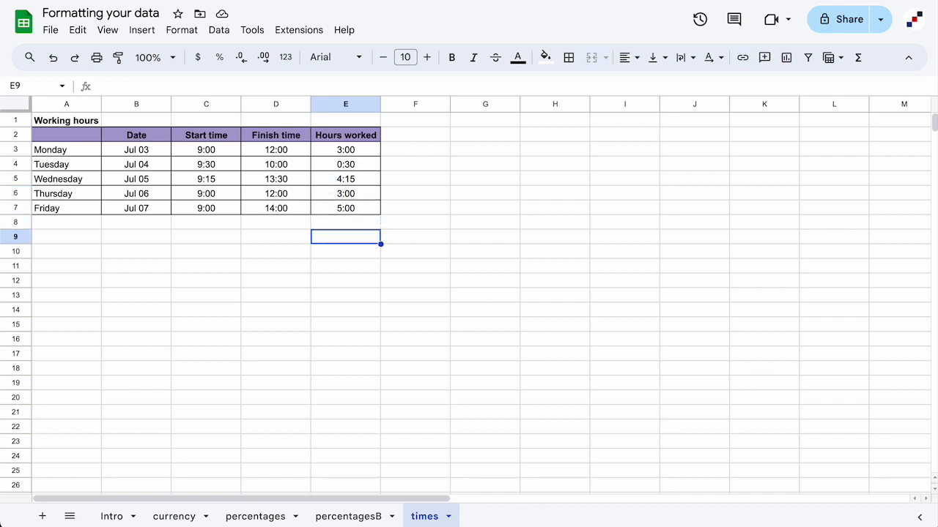